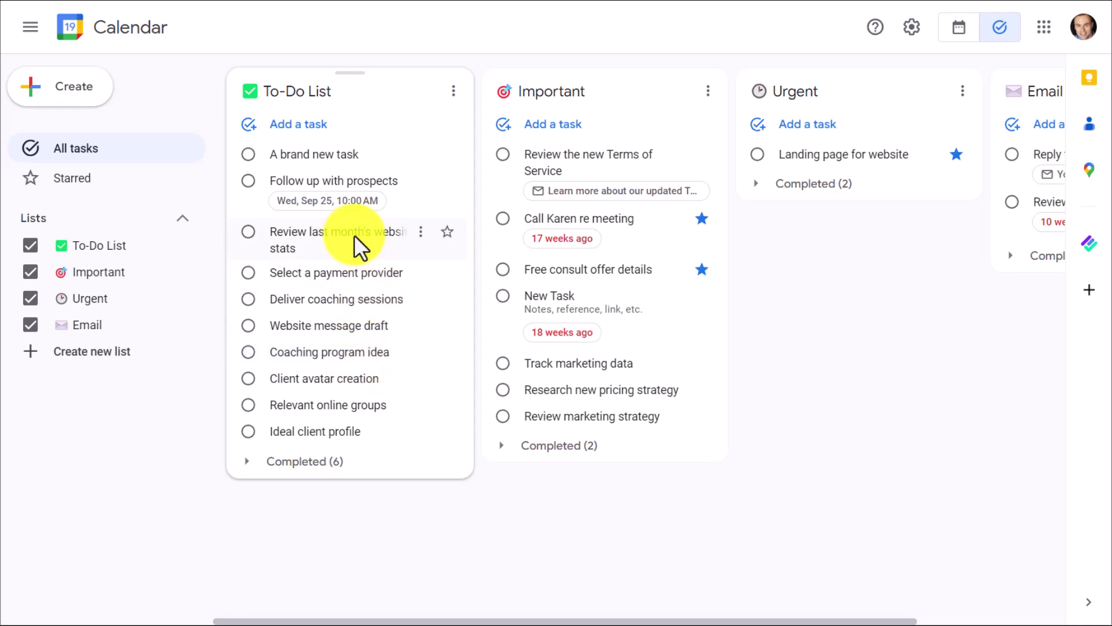
- Open the 'Review last month's website stats' task for editing, check its ⋮ options, then return to the week calendar
triple_click(332, 244)
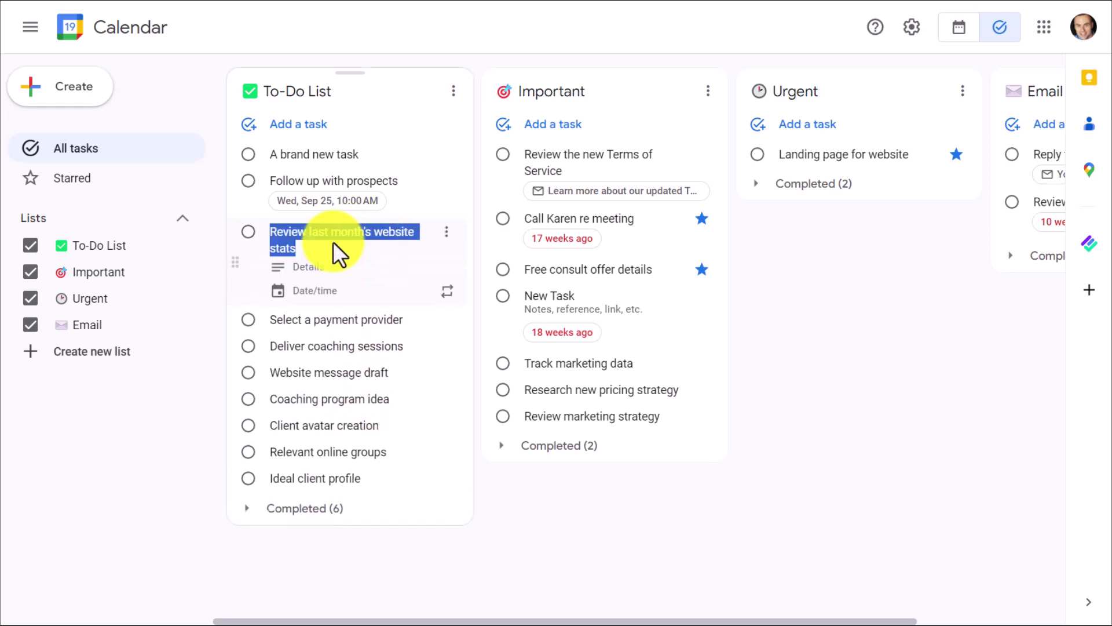
left_click(362, 251)
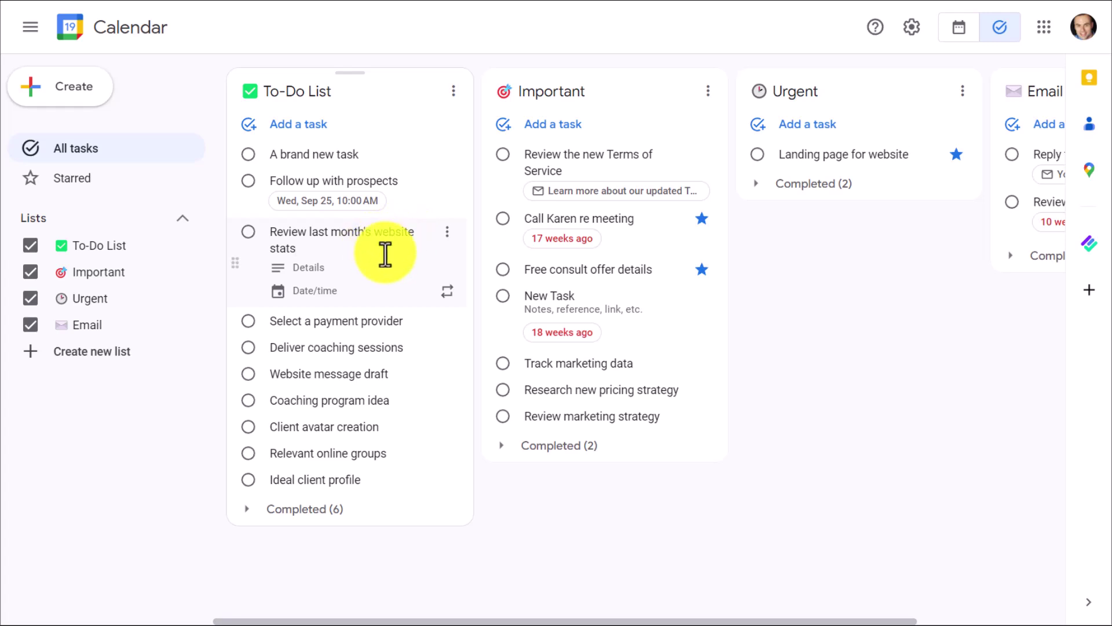
left_click(447, 232)
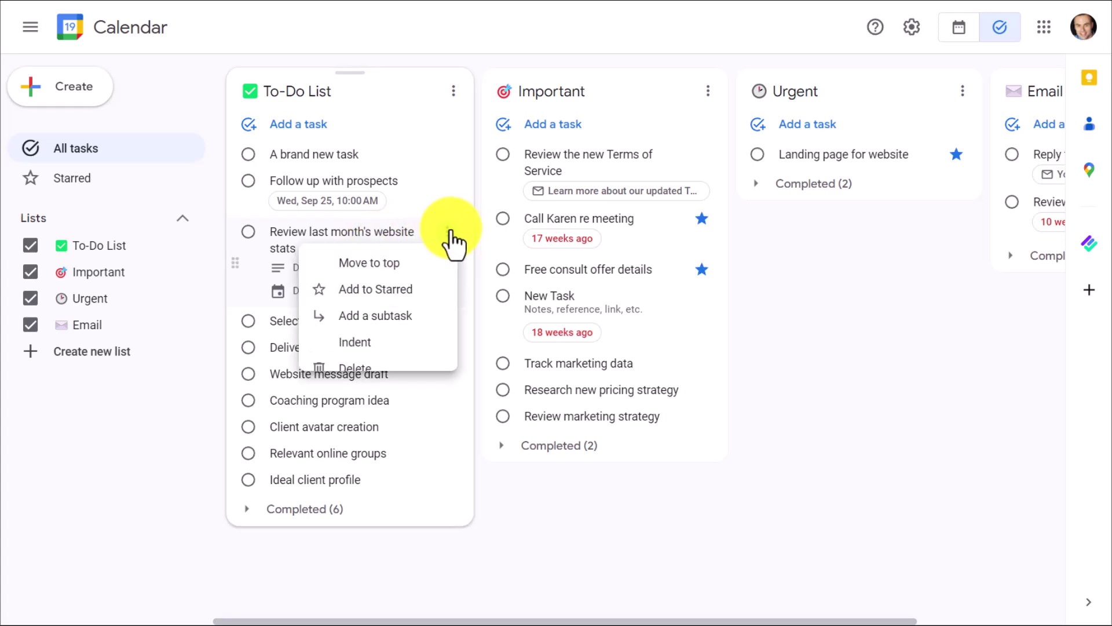
left_click(387, 232)
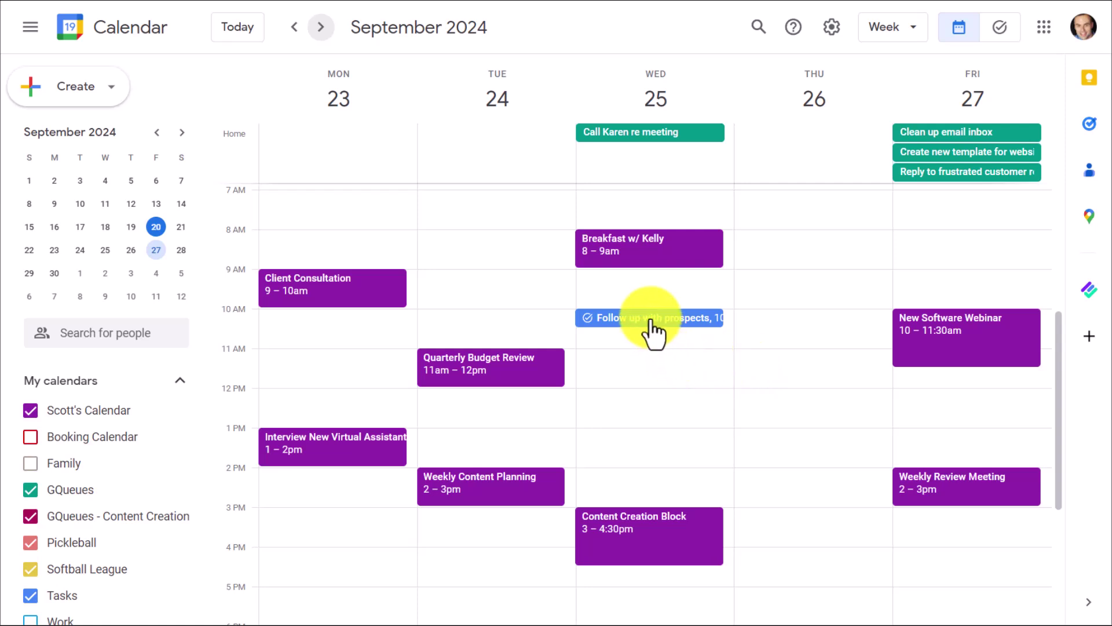
- Drag the Follow up with prospects task earlier on Wednesday, to about 12:15 PM
mouse_move(654, 331)
left_mouse_down()
mouse_move(645, 384)
mouse_move(643, 292)
mouse_move(639, 322)
left_mouse_up()
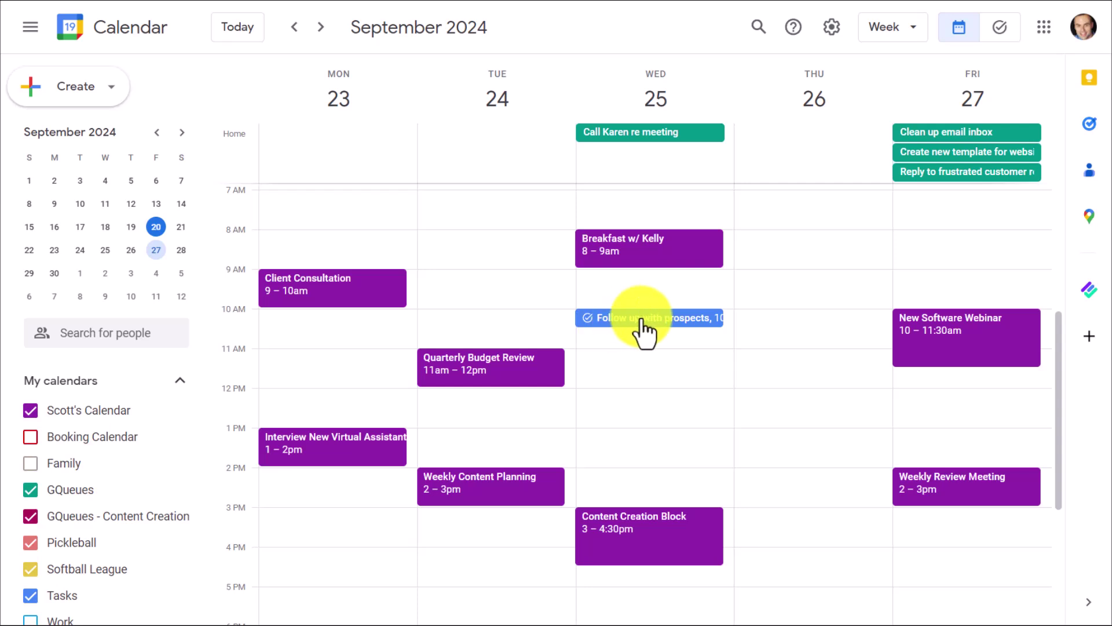
mouse_move(642, 322)
left_mouse_down()
mouse_move(631, 424)
mouse_move(642, 316)
left_mouse_up()
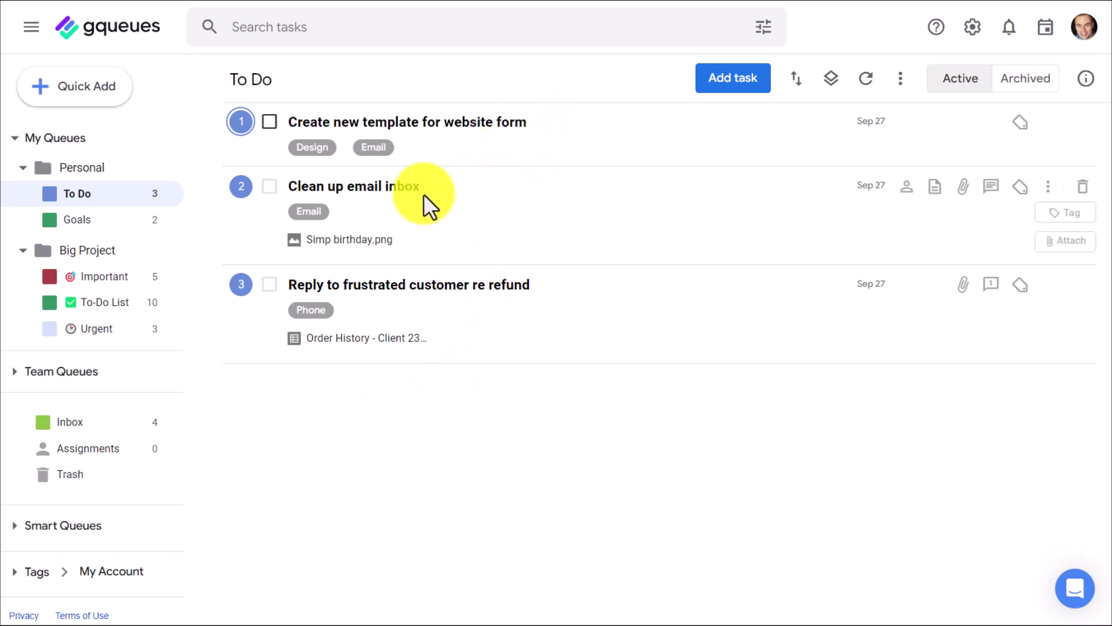
left_click(125, 2)
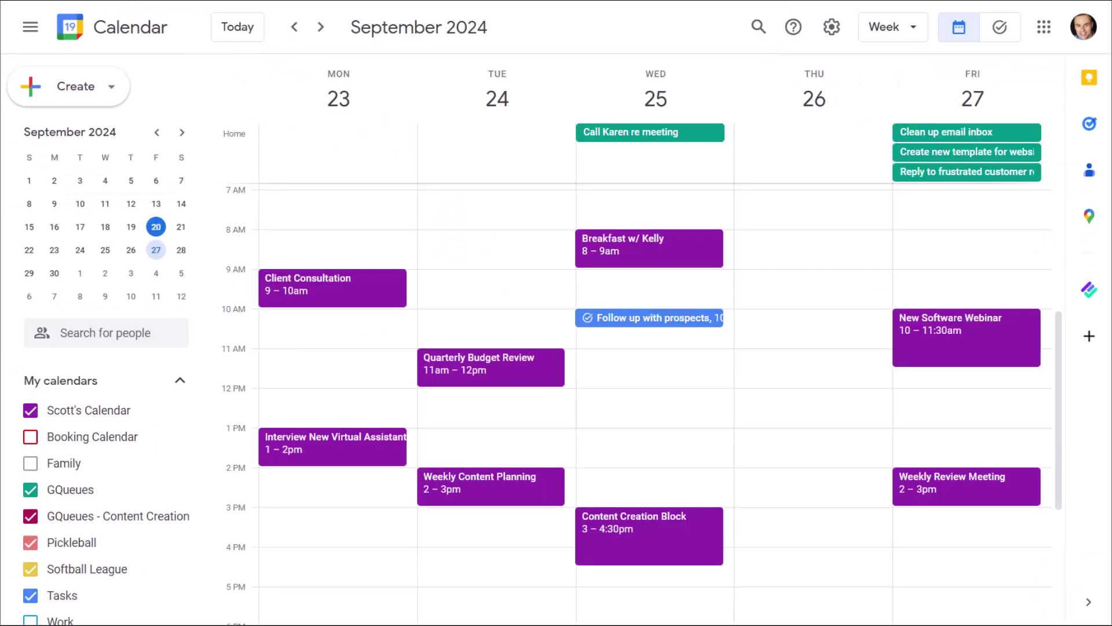
left_click(1000, 28)
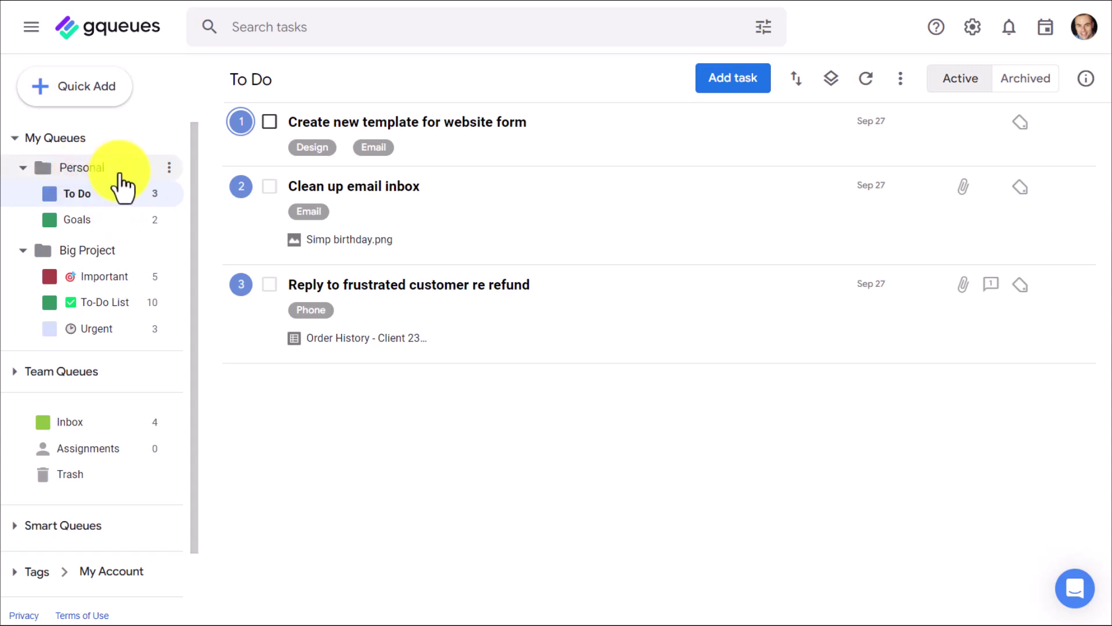
left_click(106, 200)
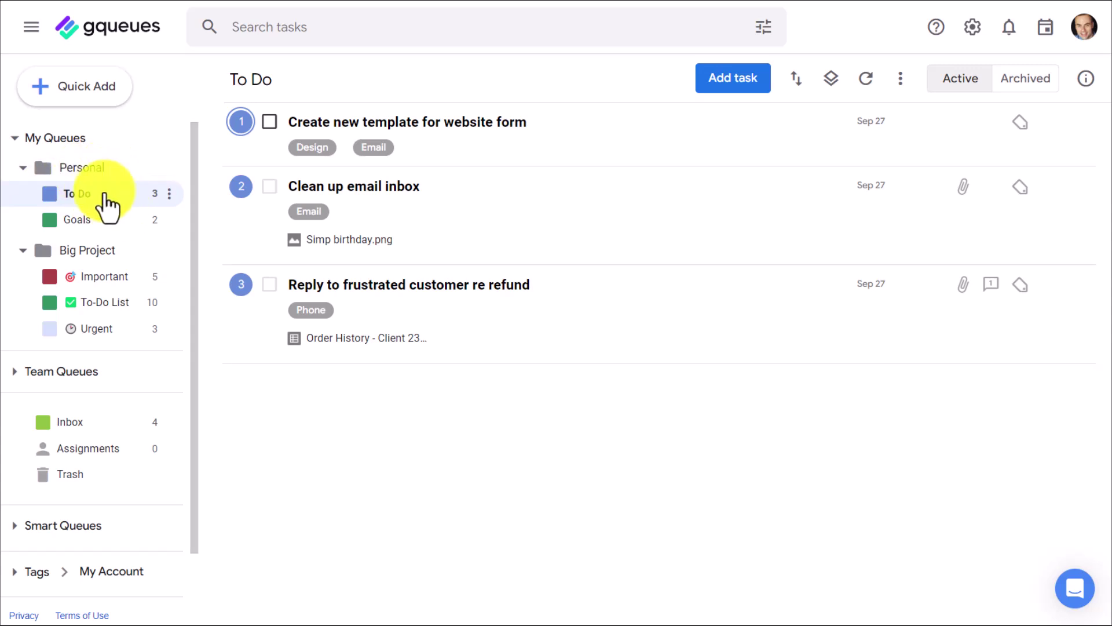
left_click(92, 223)
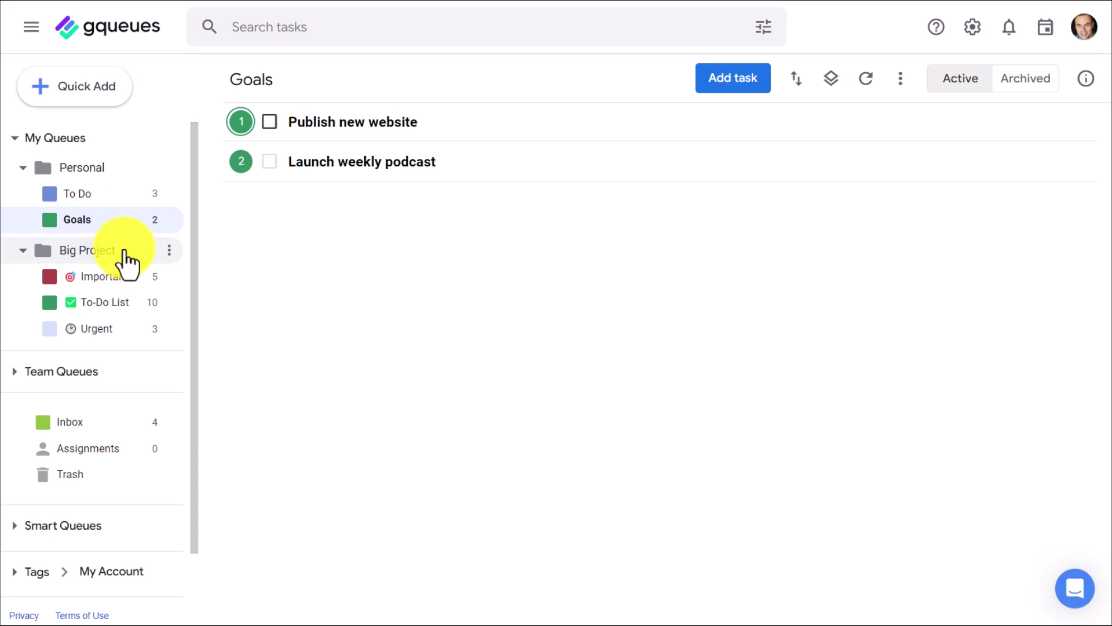
left_click(110, 278)
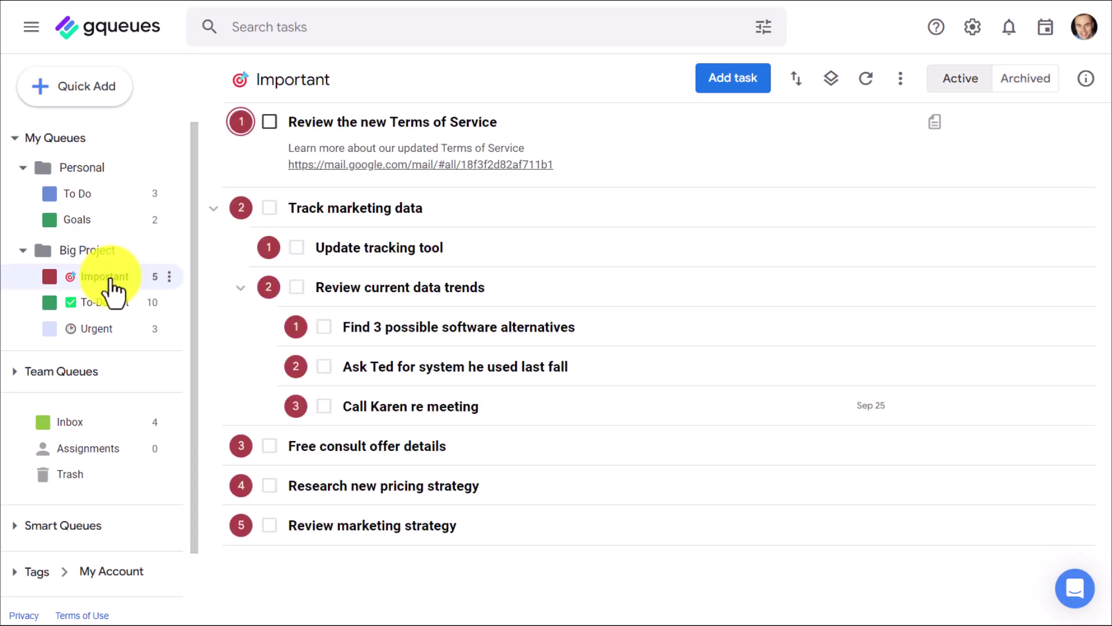
left_click(105, 304)
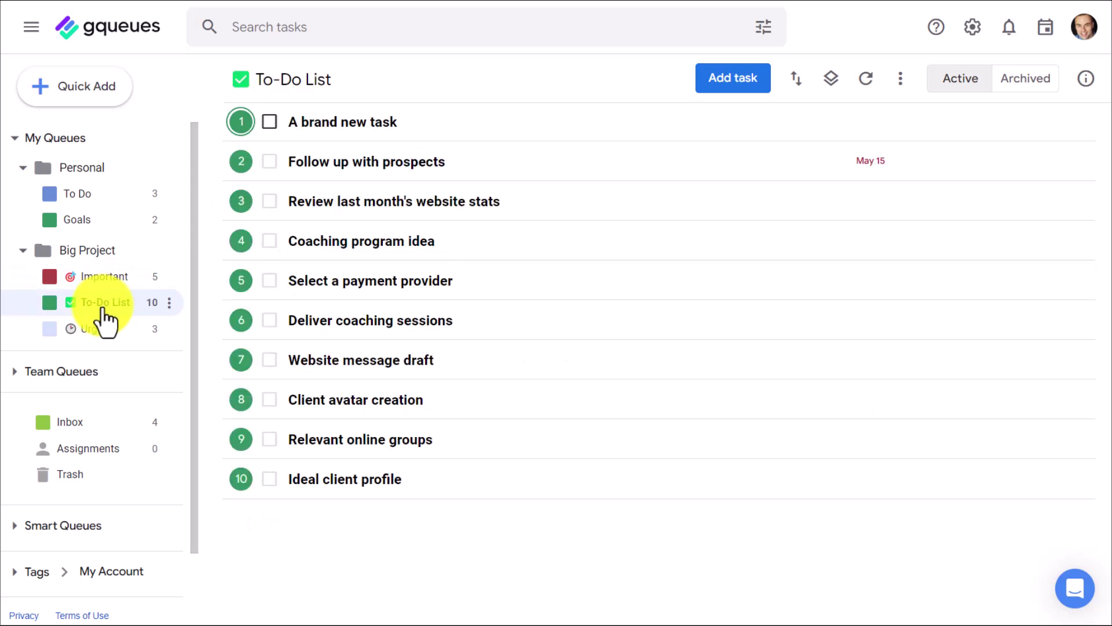
left_click(122, 334)
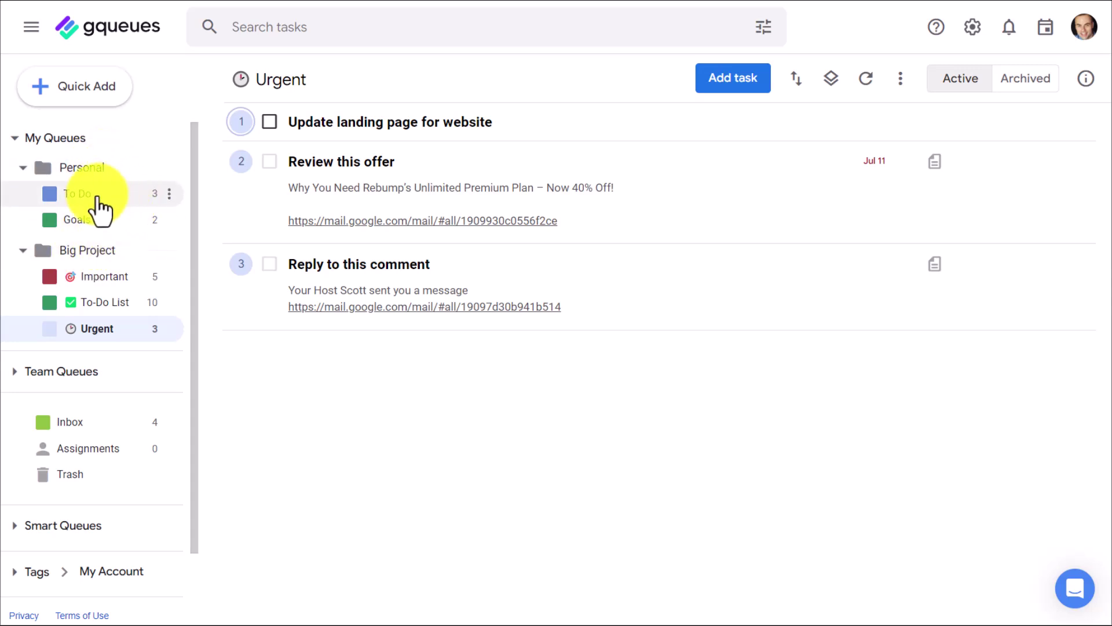
left_click(125, 199)
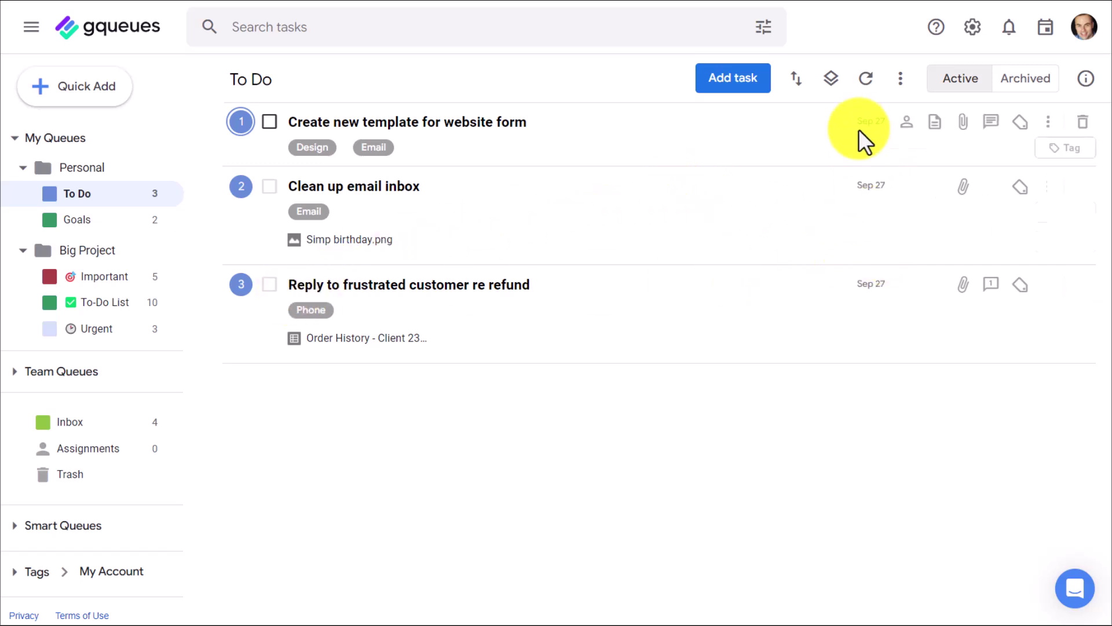
- Move the refund reply task to the top and the website form template task to the bottom, leaving sort options unchanged
left_click_drag(236, 288, 234, 118)
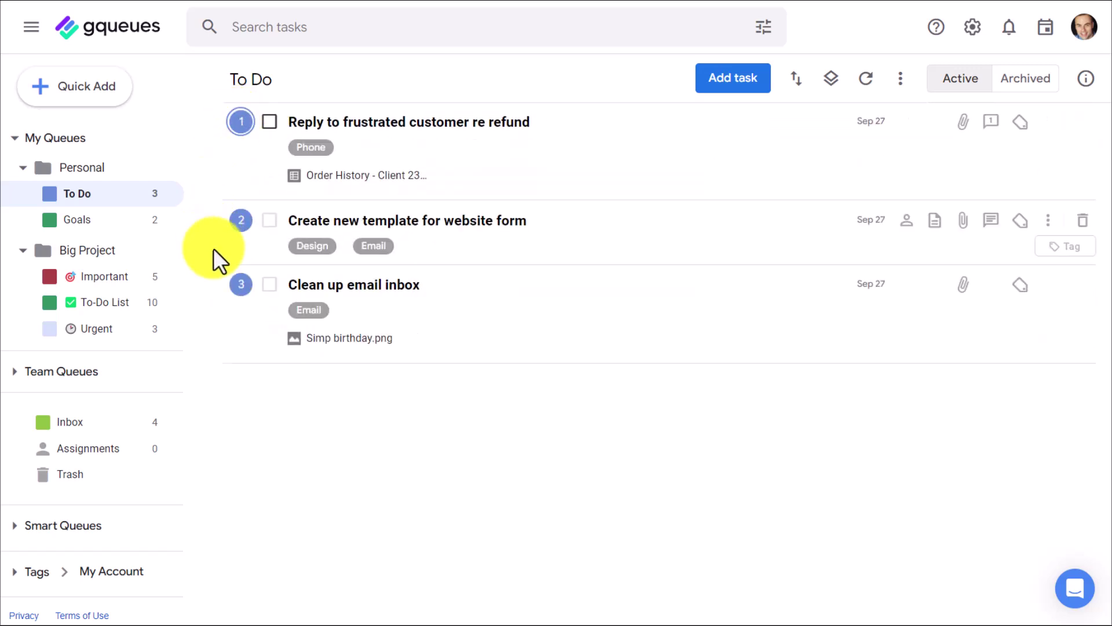
left_click_drag(238, 218, 238, 300)
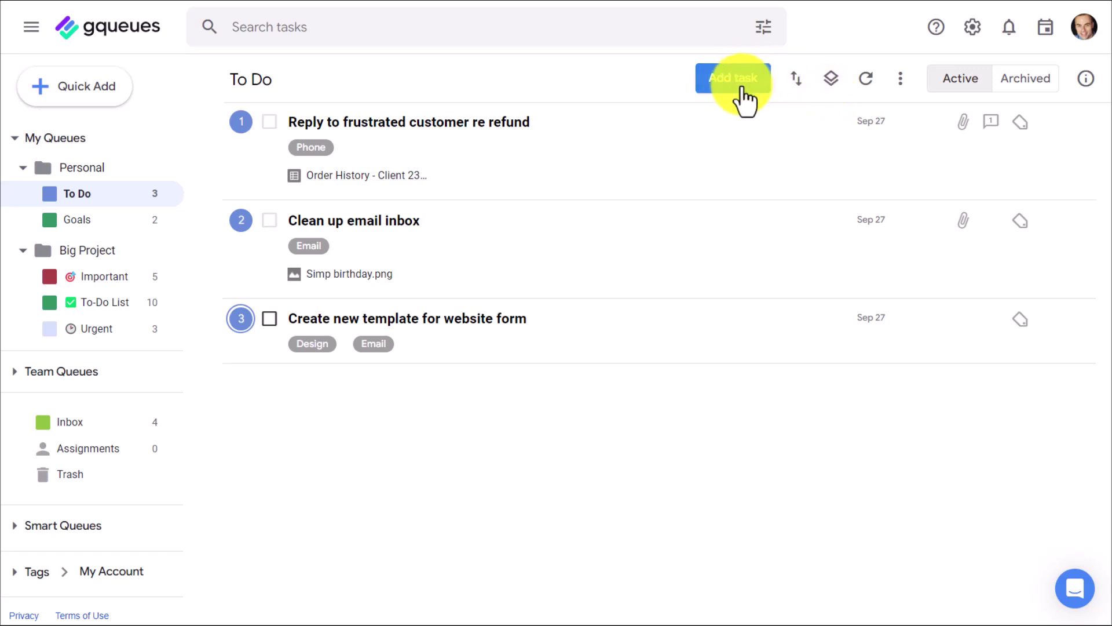
left_click(795, 84)
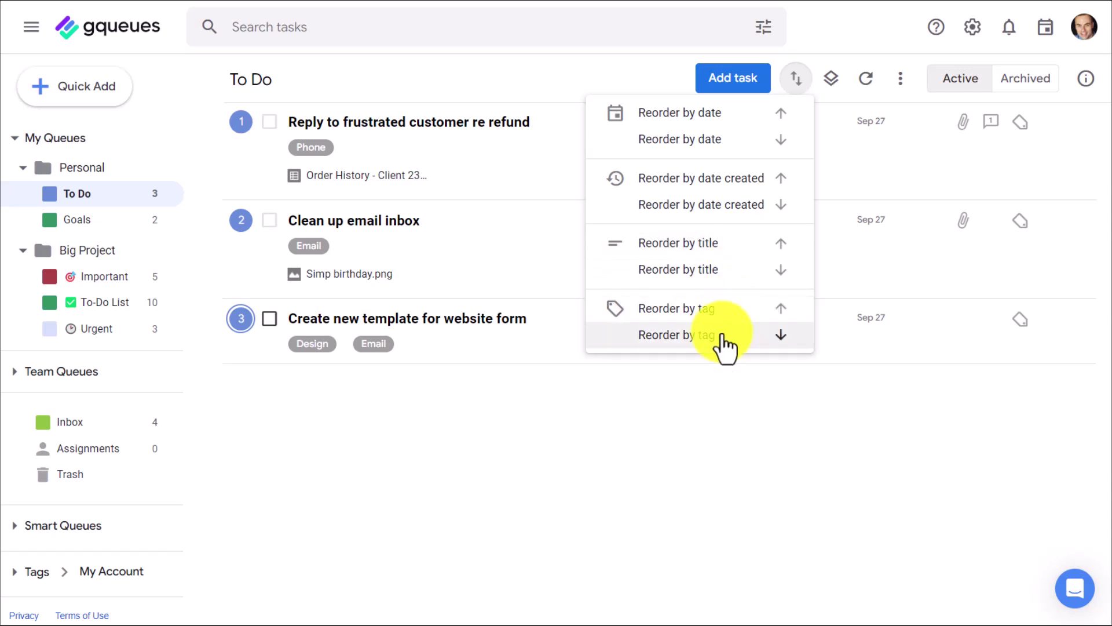
left_click(681, 441)
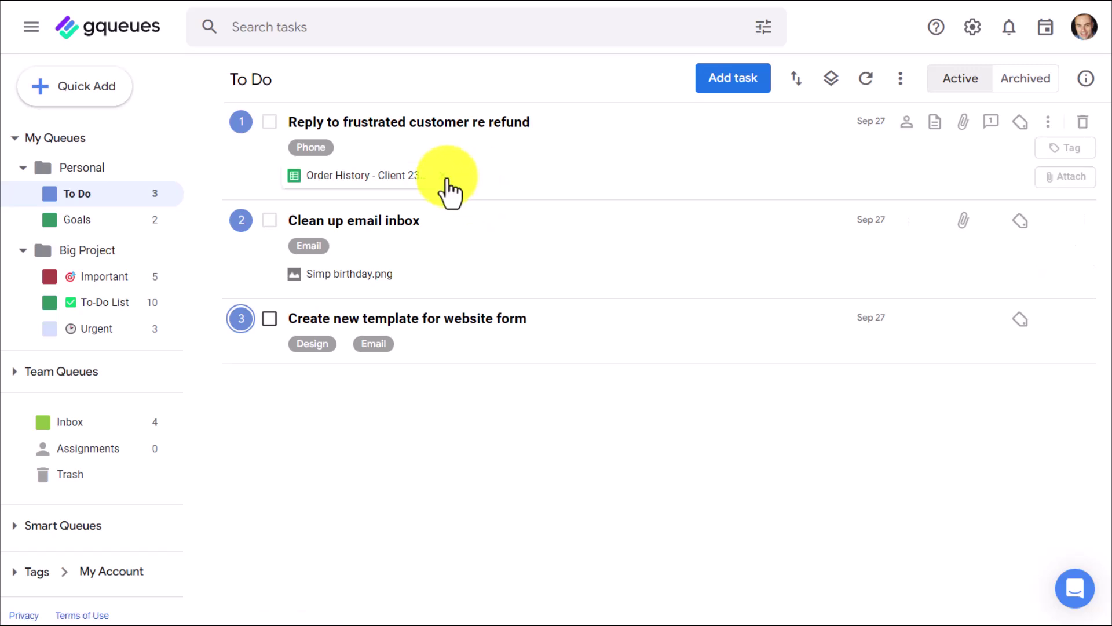
- View the refund task's attached Order History sheet, then close it to return to the queue
left_click(363, 176)
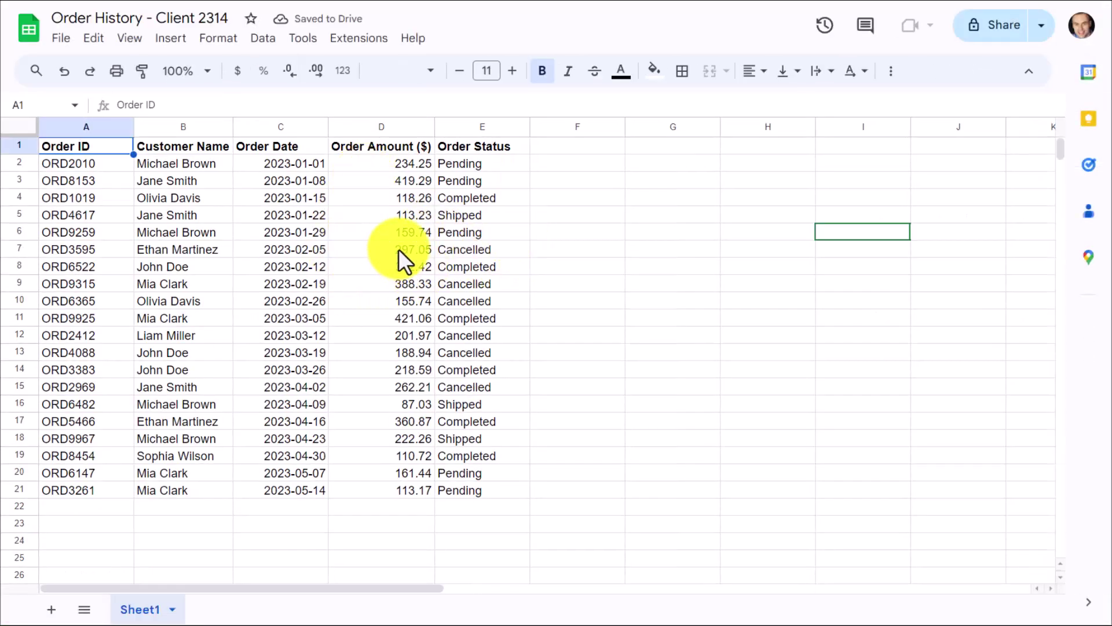
key("ctrl+w")
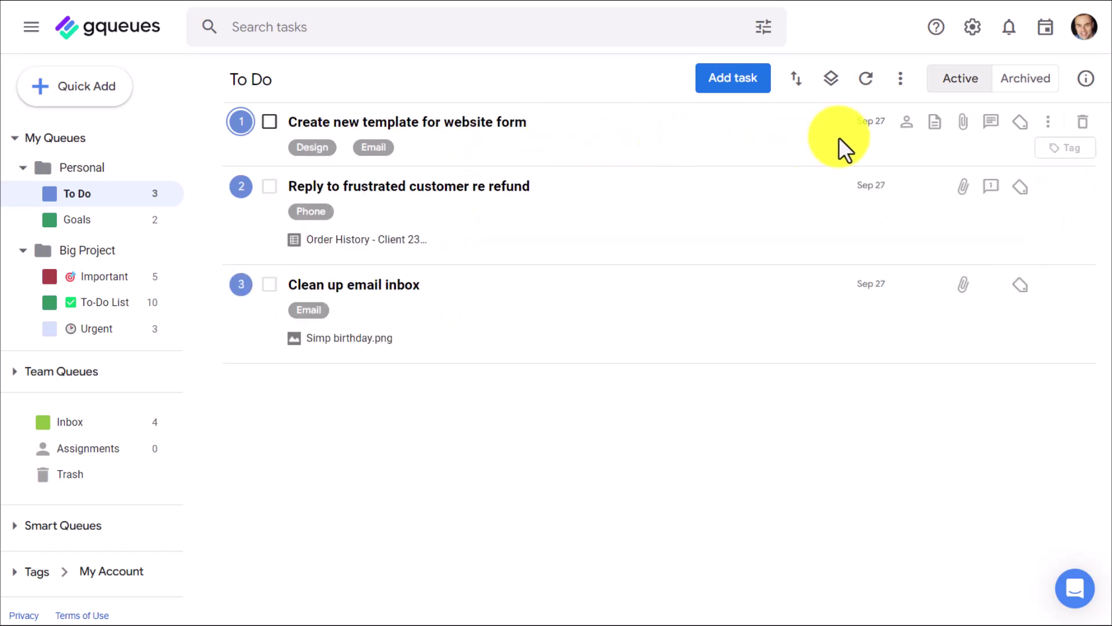
left_click(962, 124)
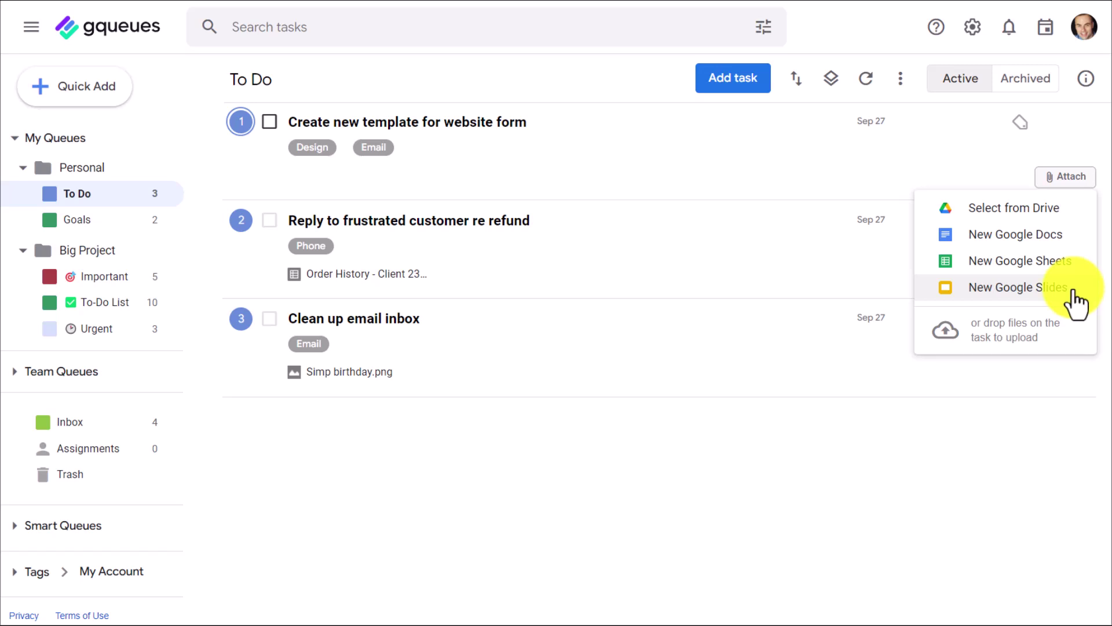
left_click(1012, 216)
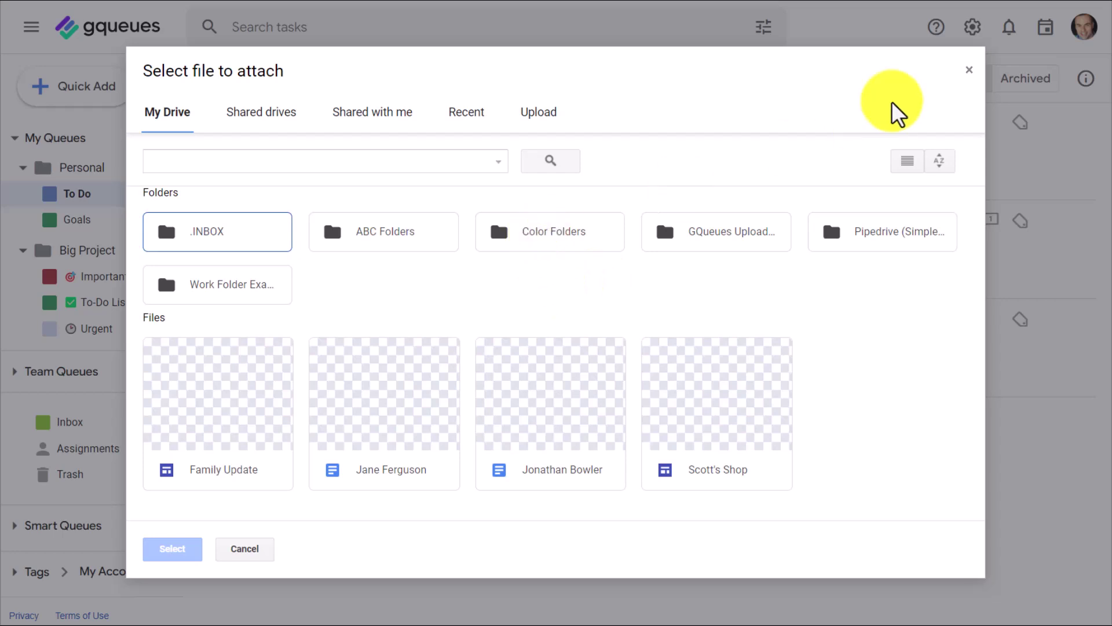
left_click(973, 82)
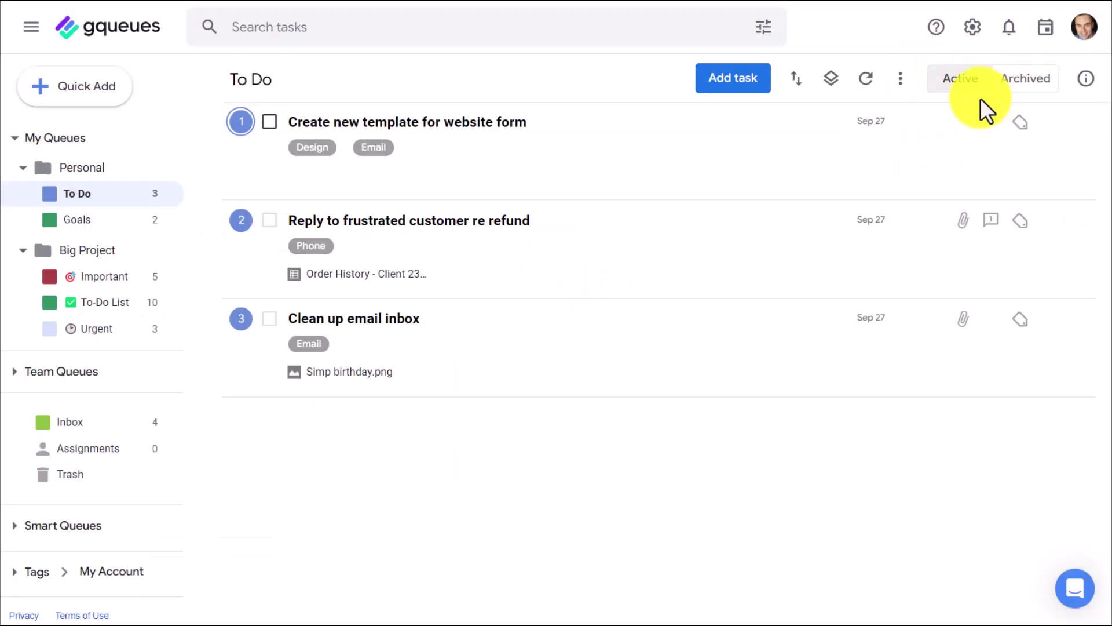
left_click(1064, 176)
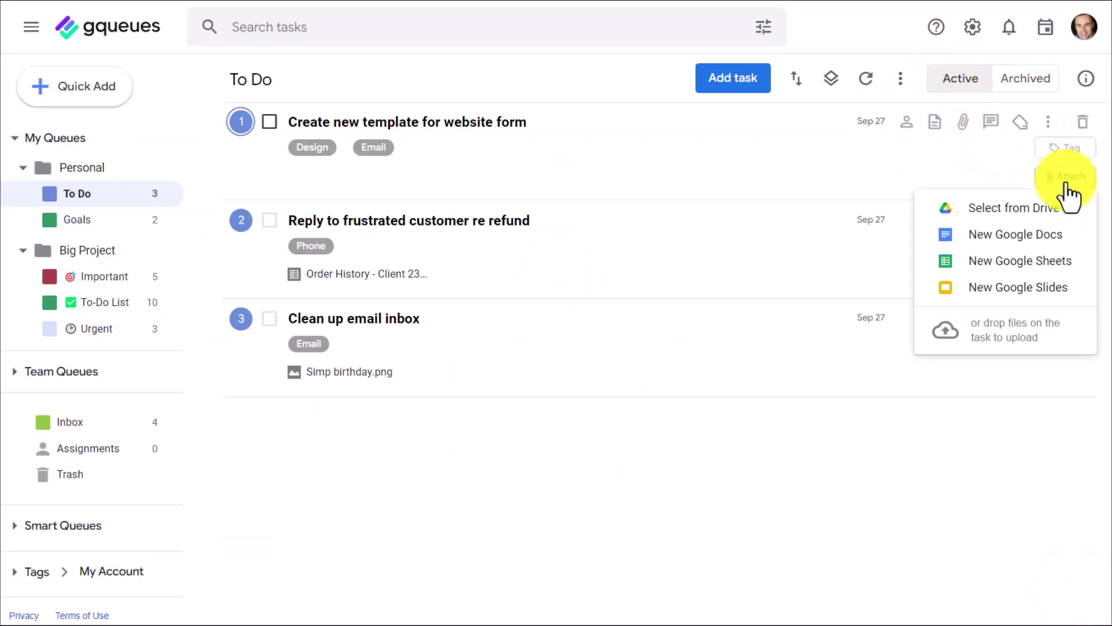
left_click(1014, 234)
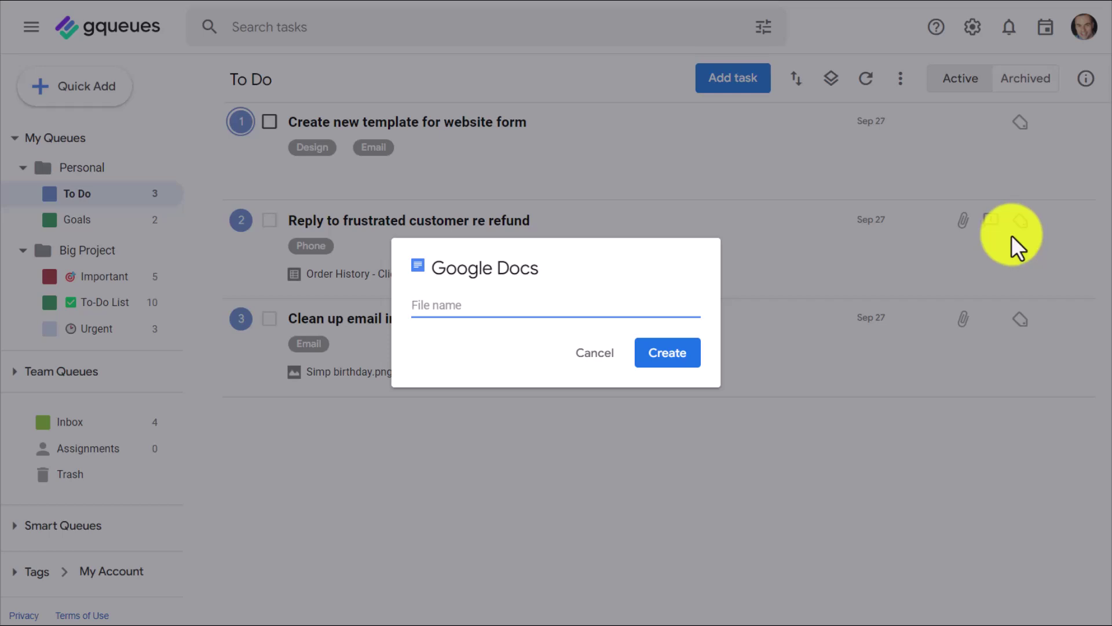
left_click(594, 359)
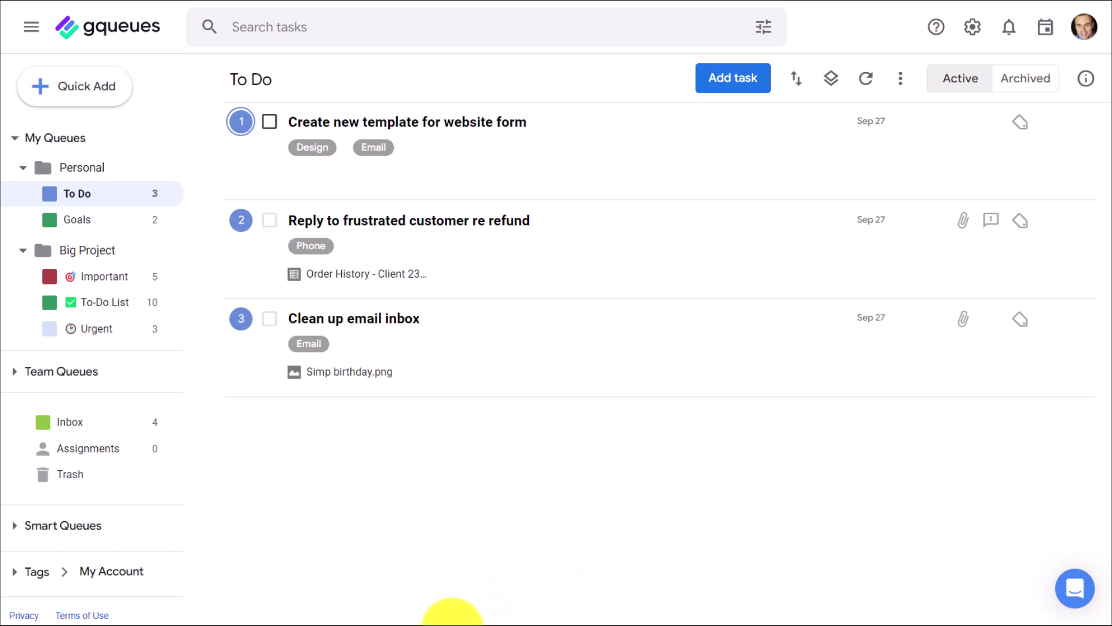
- Drag the Simpletivity_Ascend_2024_Handout PDF from the desktop onto the 'Create new template for website form' task
left_click(453, 623)
left_click(489, 430)
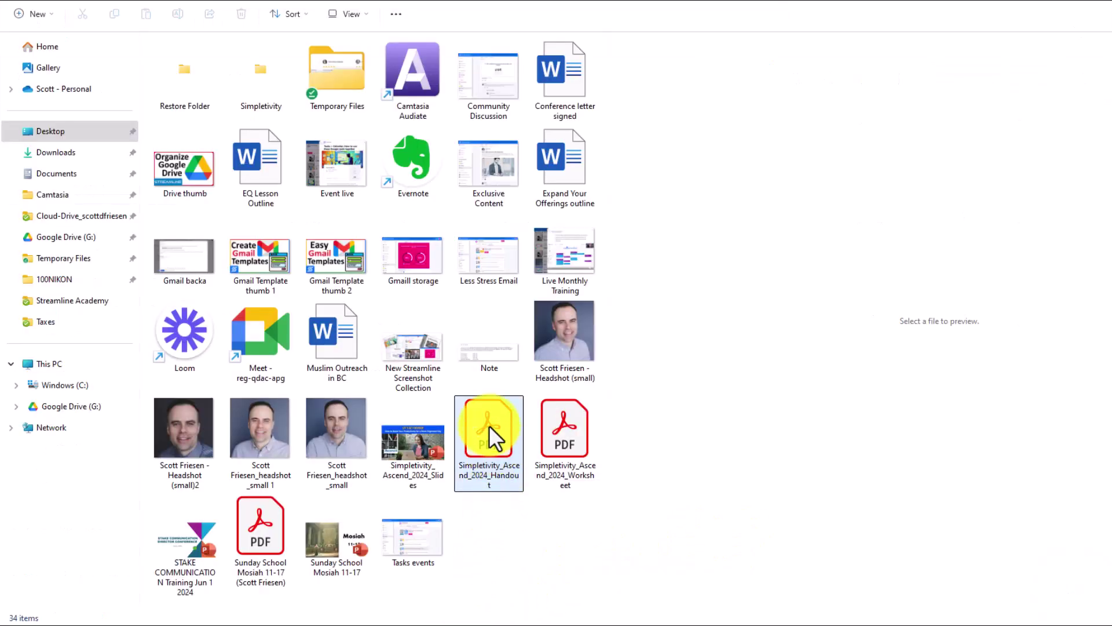
left_click_drag(489, 426, 551, 176)
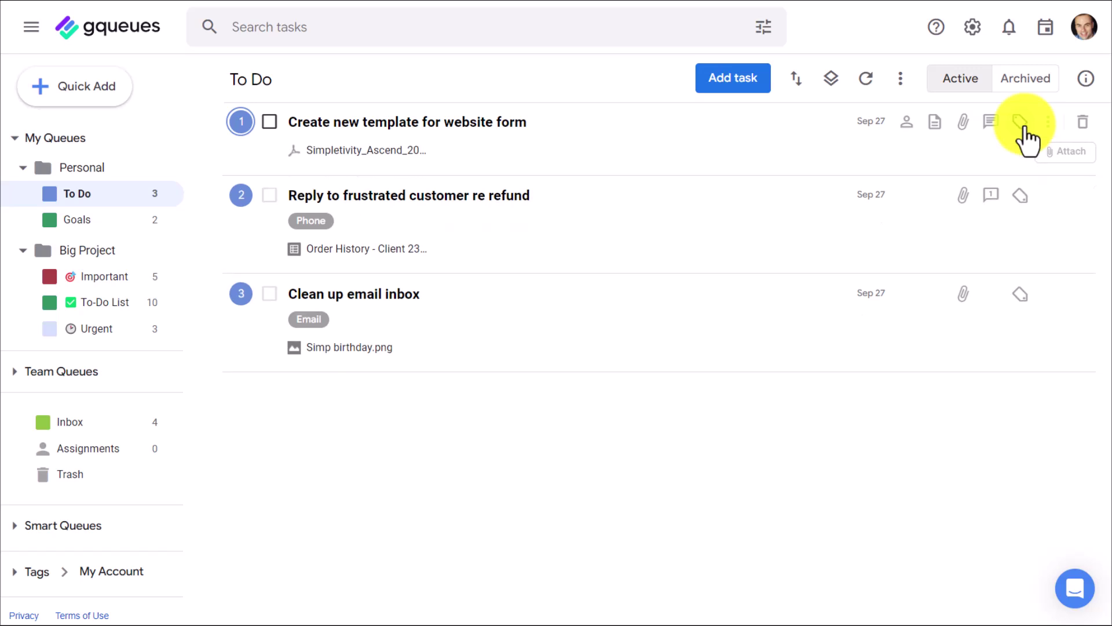
left_click(1059, 152)
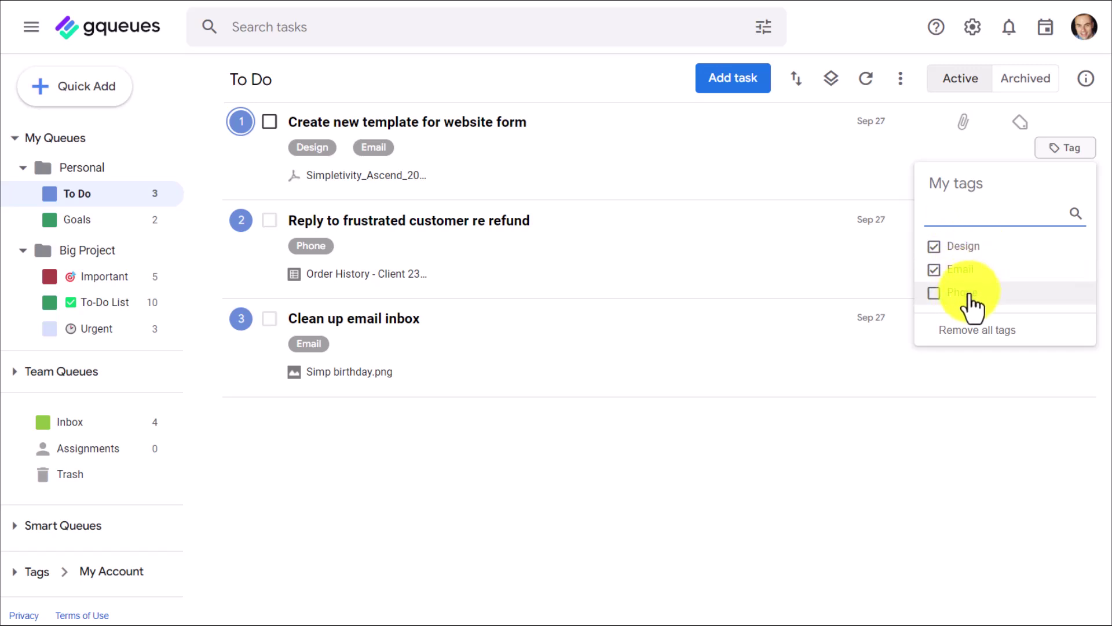
left_click(789, 480)
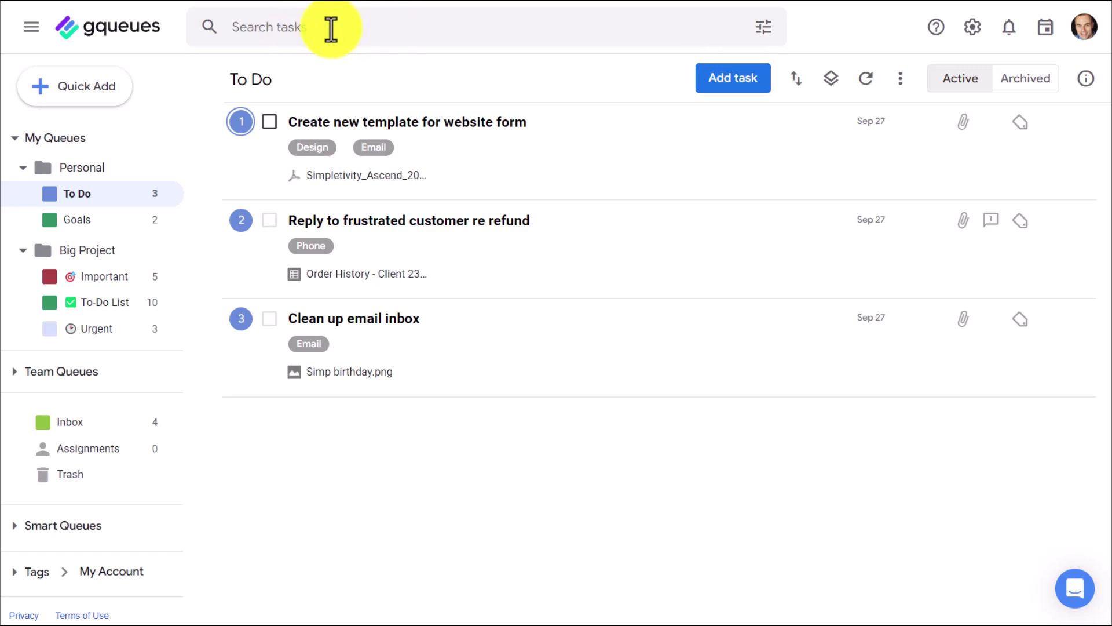
- Jump to the Inbox queue with the g, i keyboard shortcut
key("g")
key("i")
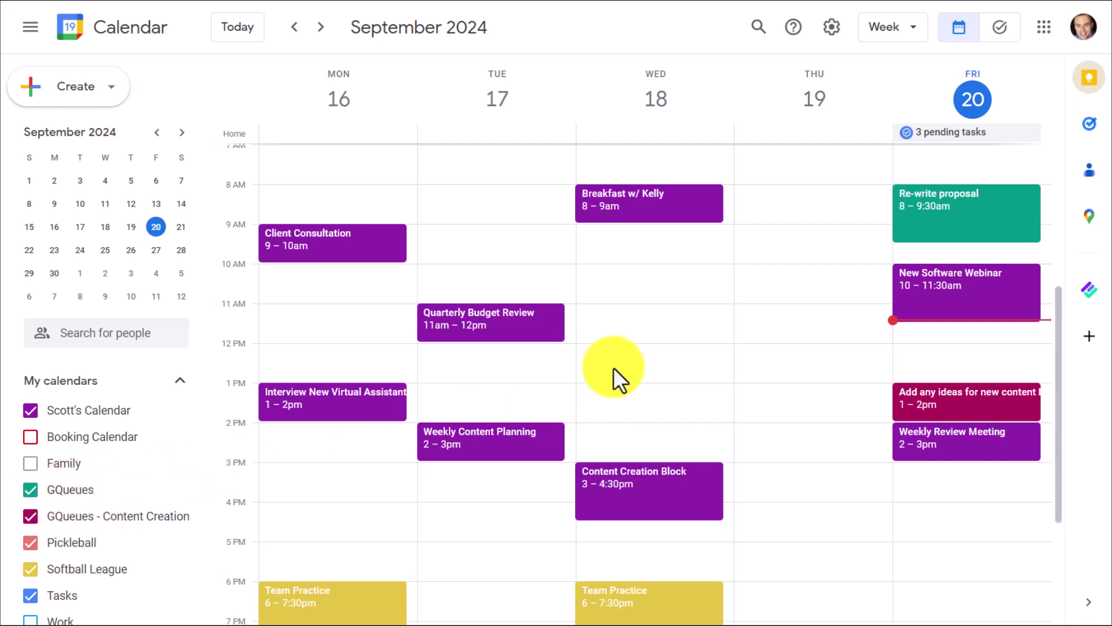
scroll(979, 244, "up", 1)
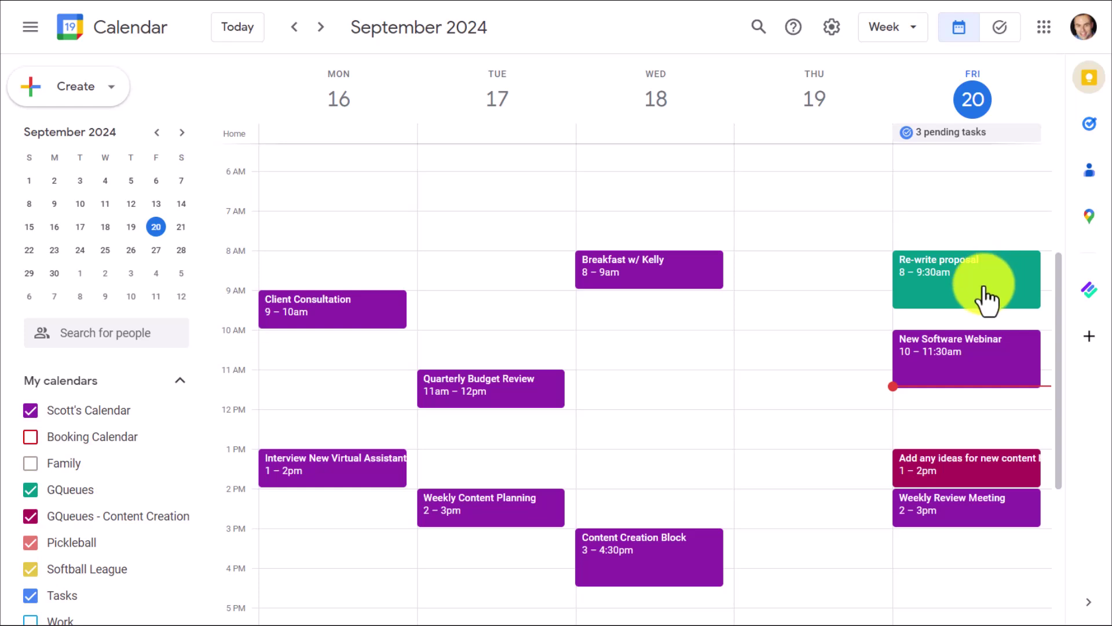
left_click_drag(986, 298, 967, 265)
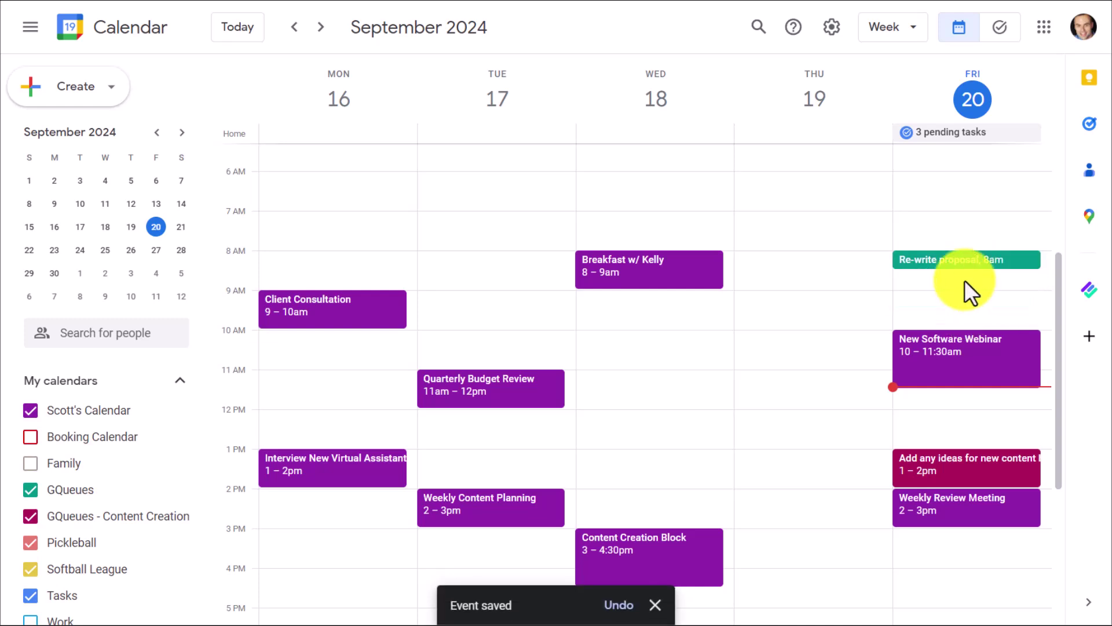
left_click_drag(964, 275, 963, 319)
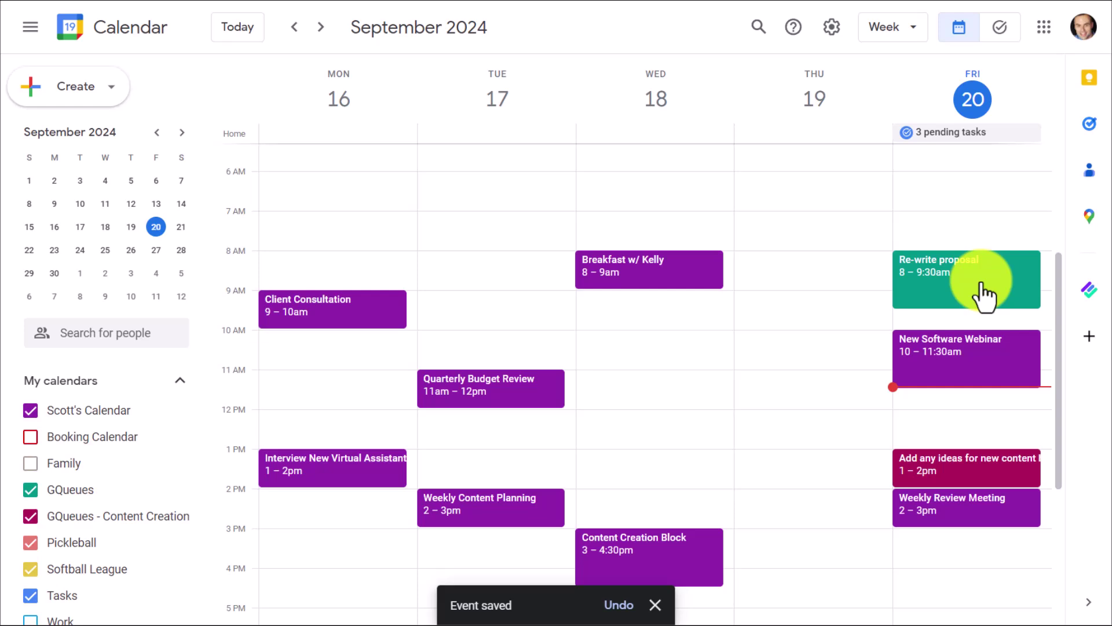
left_click(980, 284)
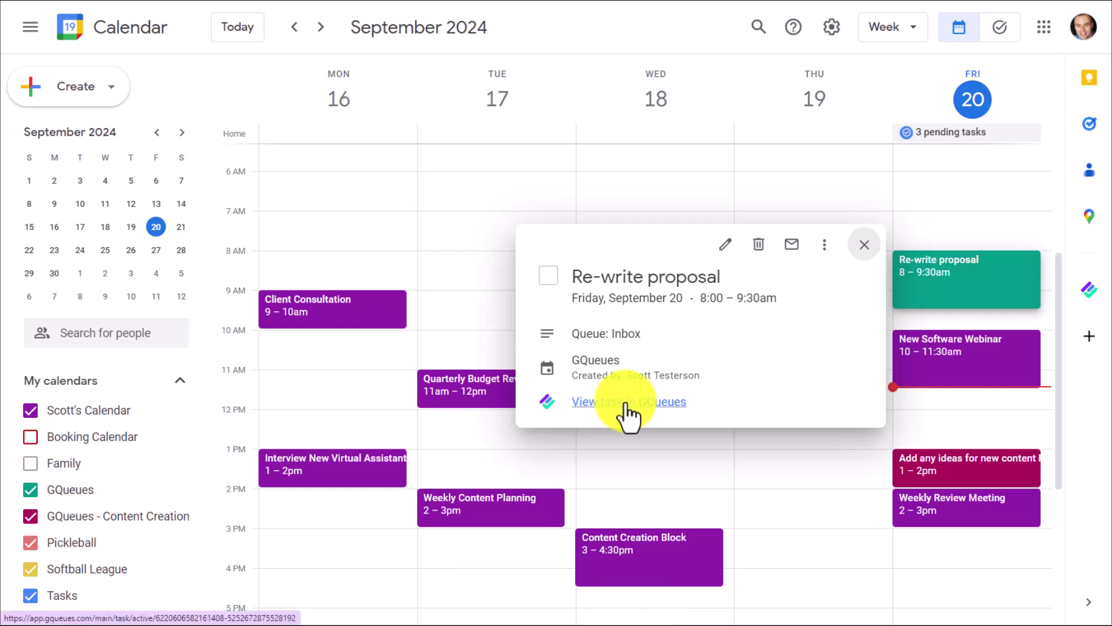
- In the Calendar's GQueues panel, view the Re-write proposal task, then start a blank new task
left_click(865, 245)
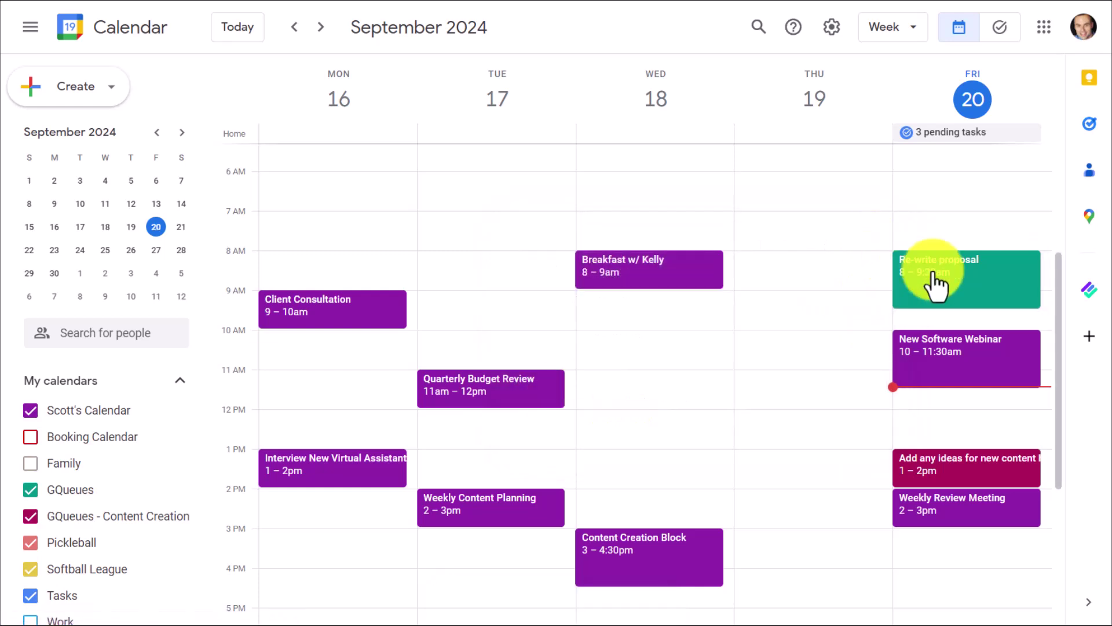
left_click(1097, 293)
left_click(753, 293)
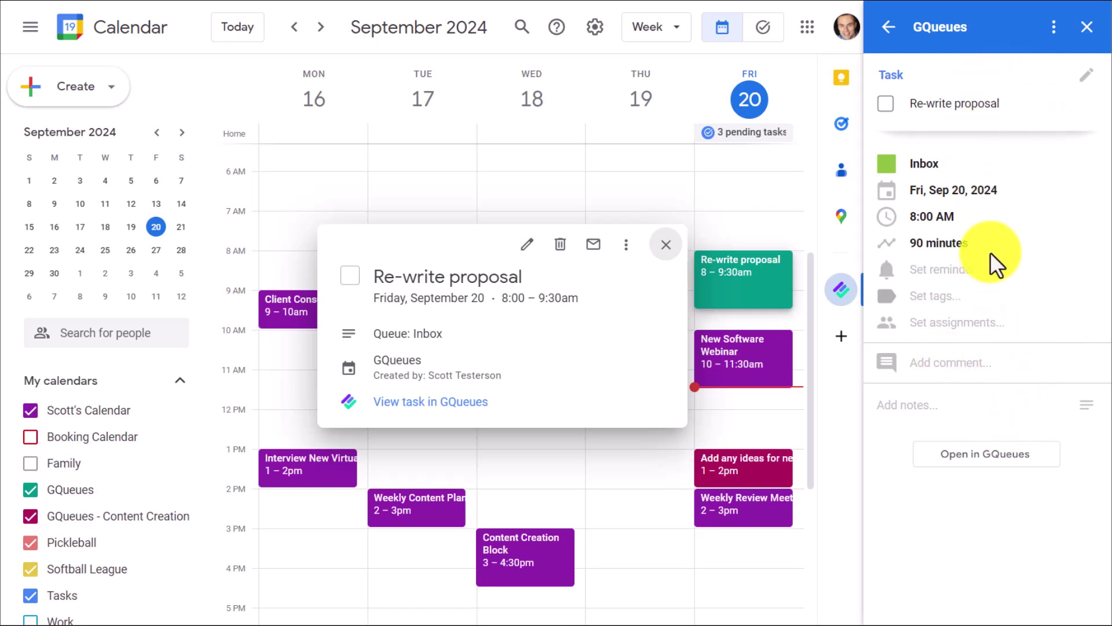
left_click(889, 27)
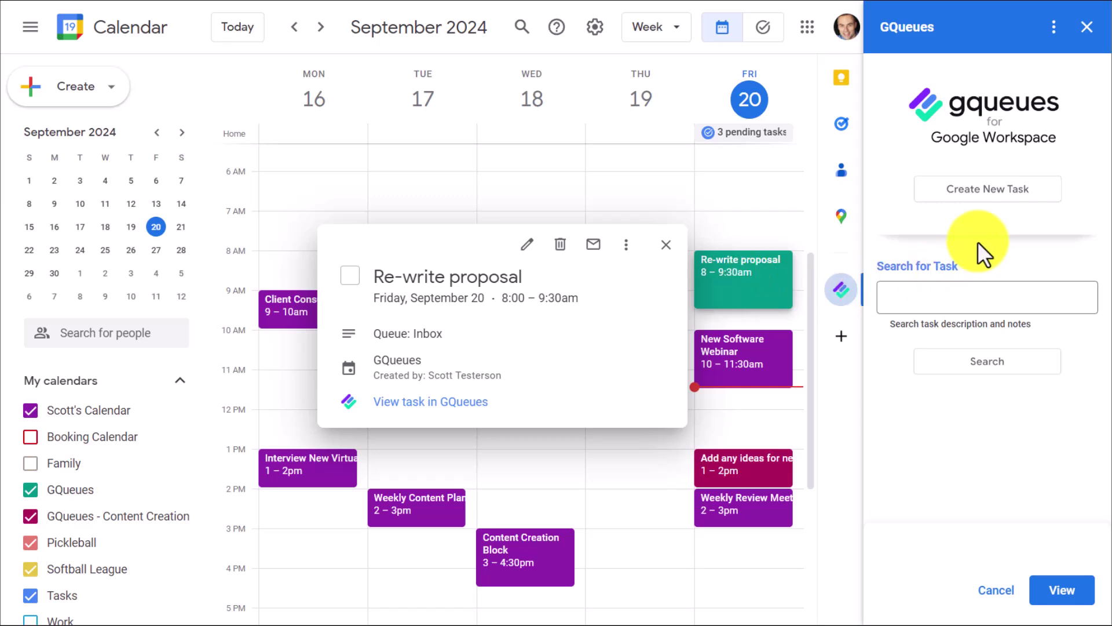
left_click(999, 196)
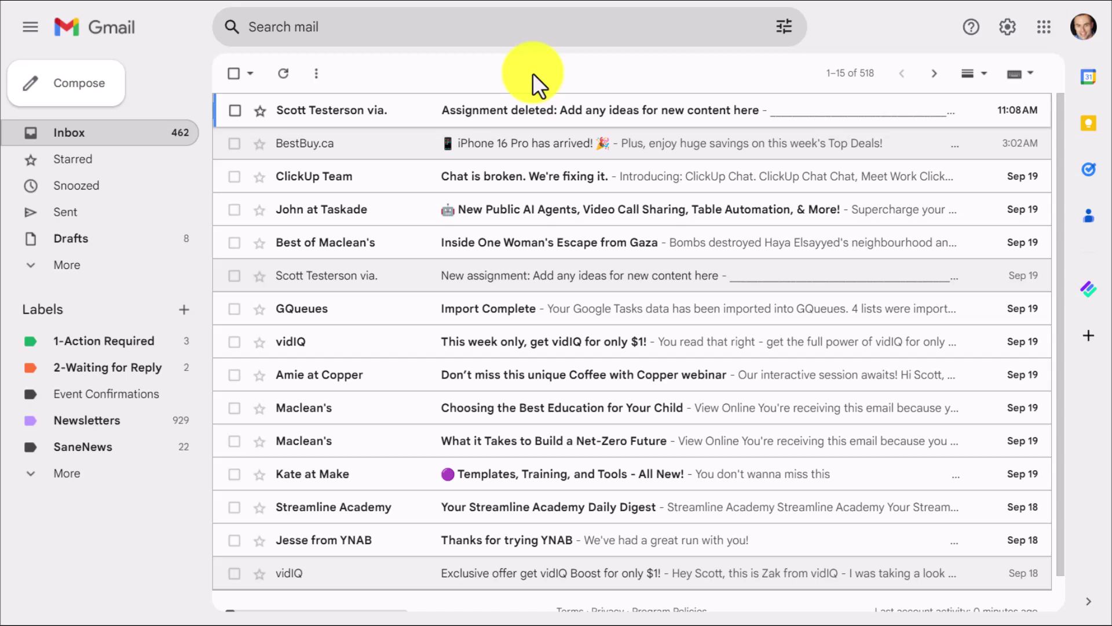
- Open the Streamline Academy Daily Digest email and start a GQueues task from it, keeping the Inbox queue
left_click(408, 510)
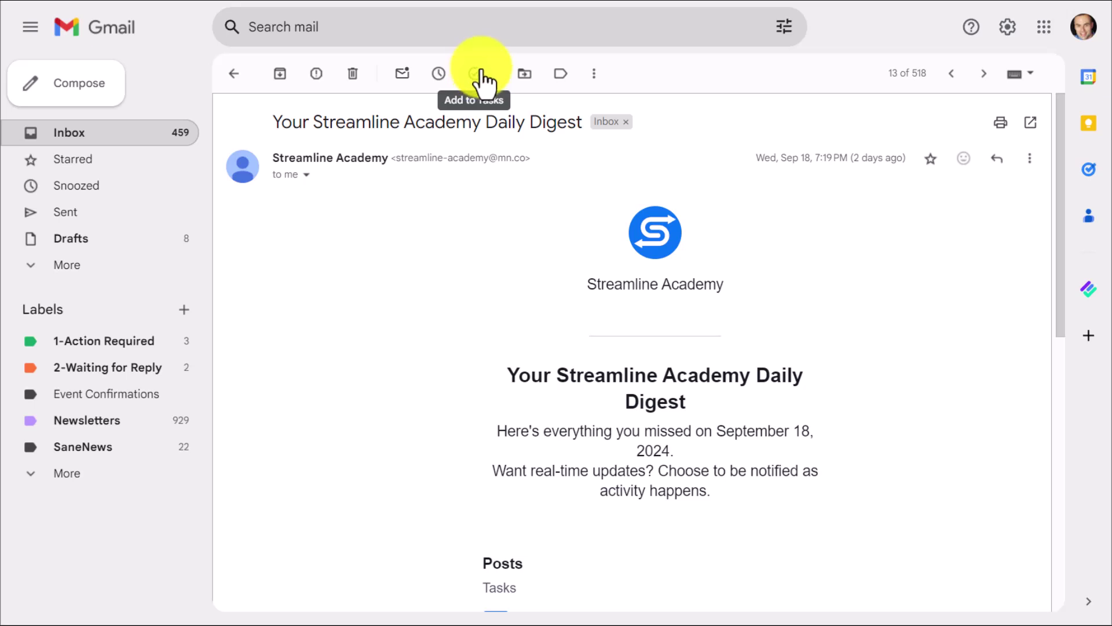
left_click(1090, 290)
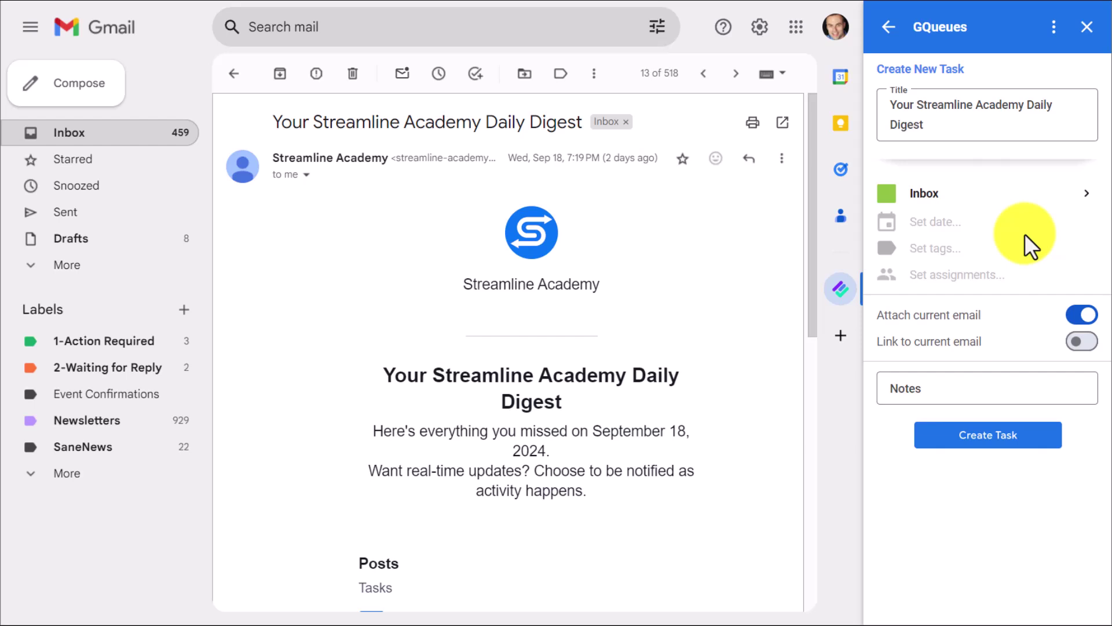
left_click(1087, 196)
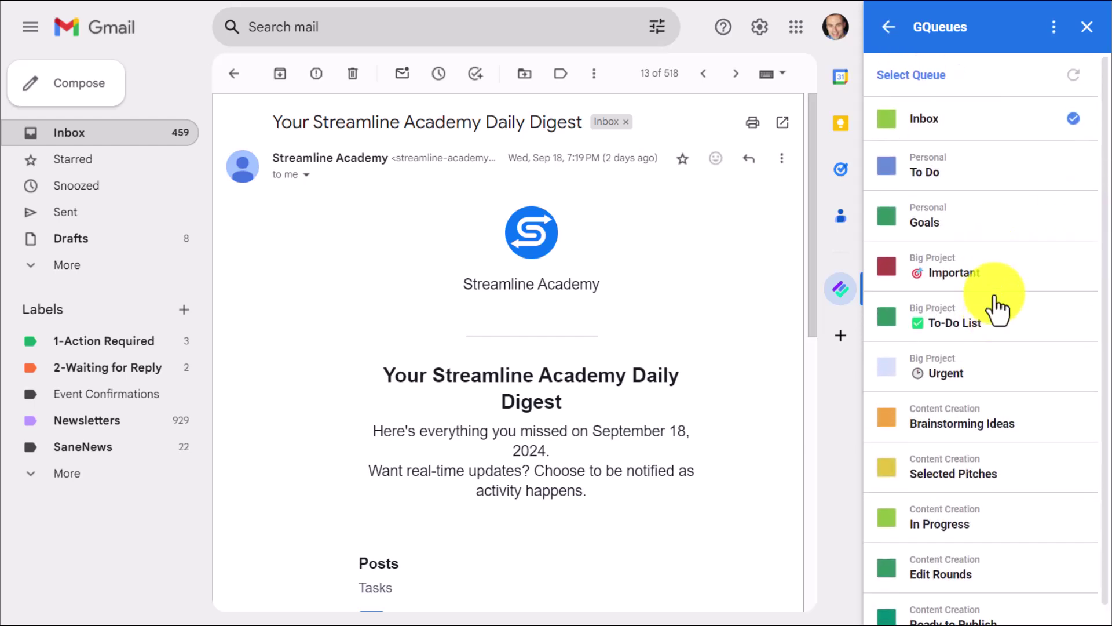
scroll(1004, 214, "down", 1)
scroll(985, 145, "up", 1)
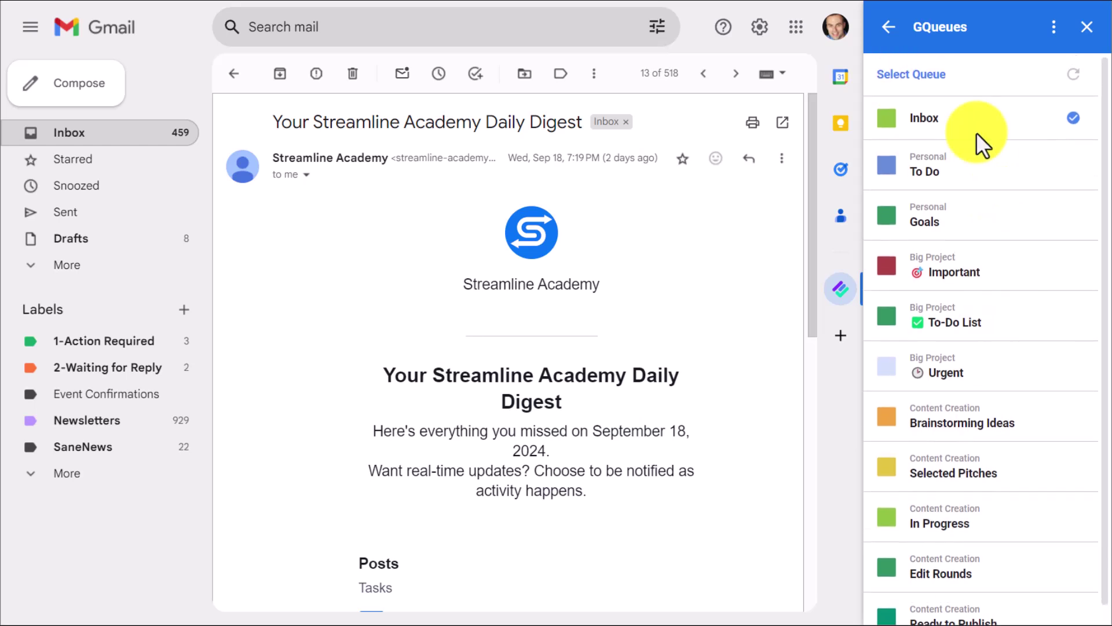
left_click(890, 30)
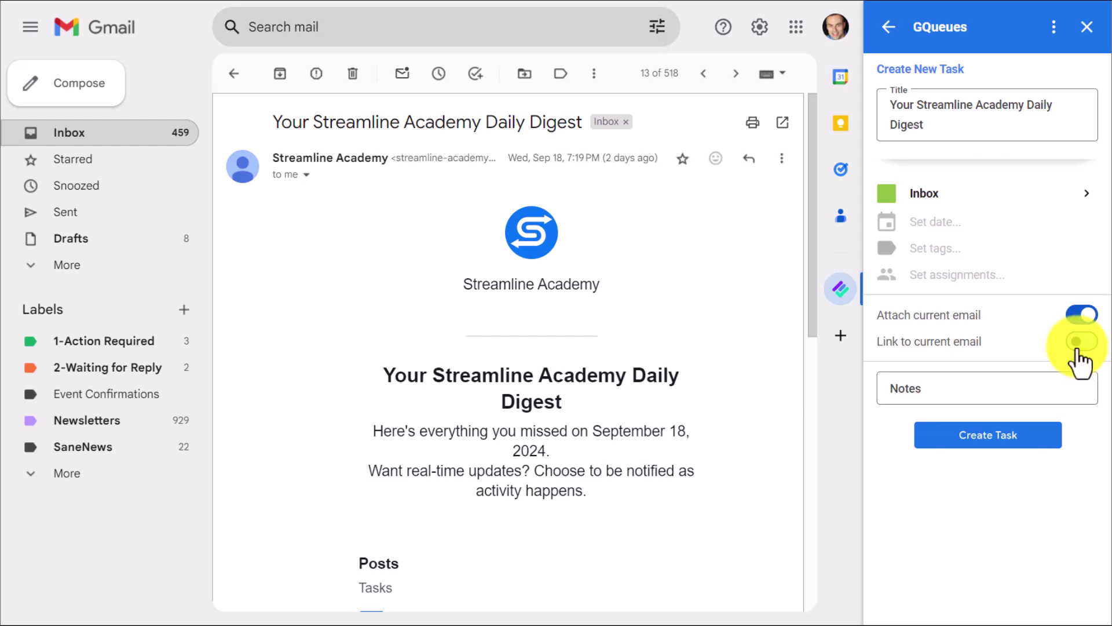
left_click(991, 445)
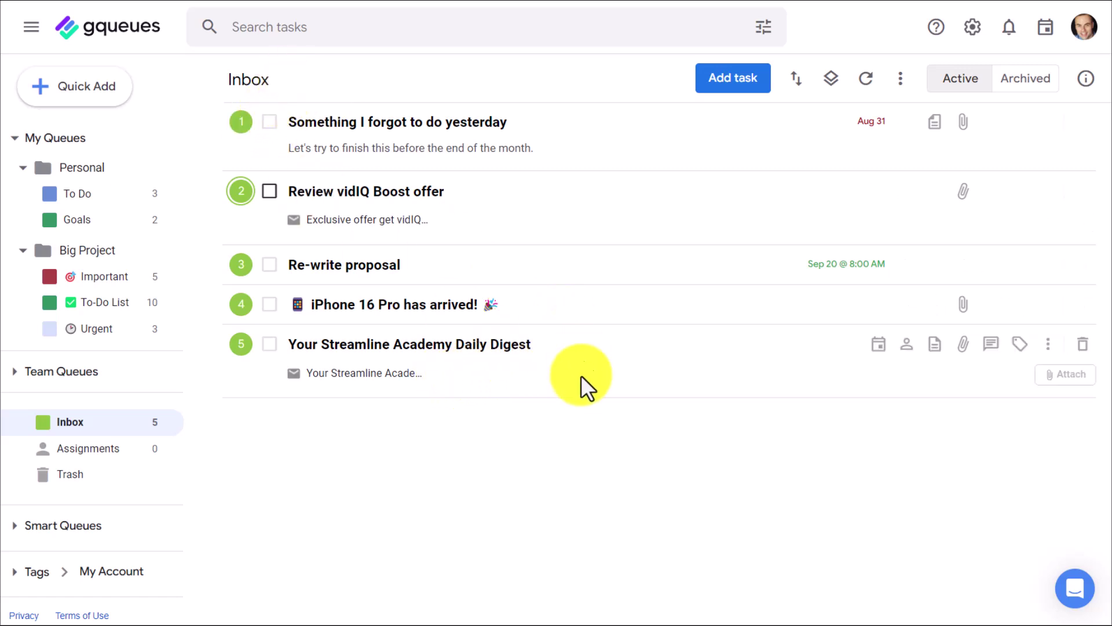
left_click(371, 374)
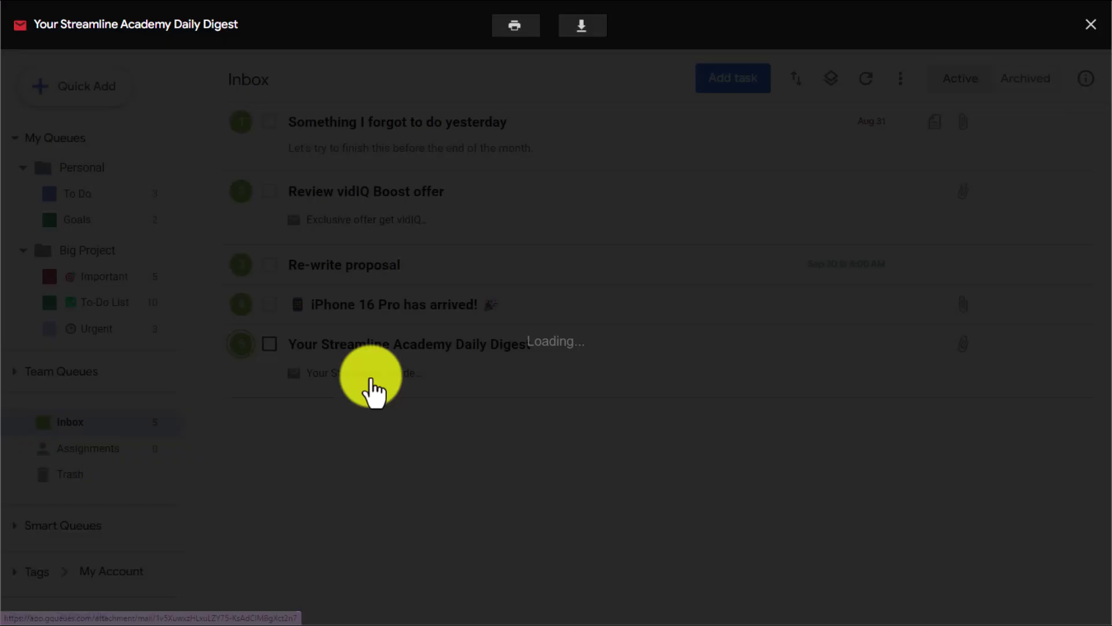
scroll(700, 291, "down", 5)
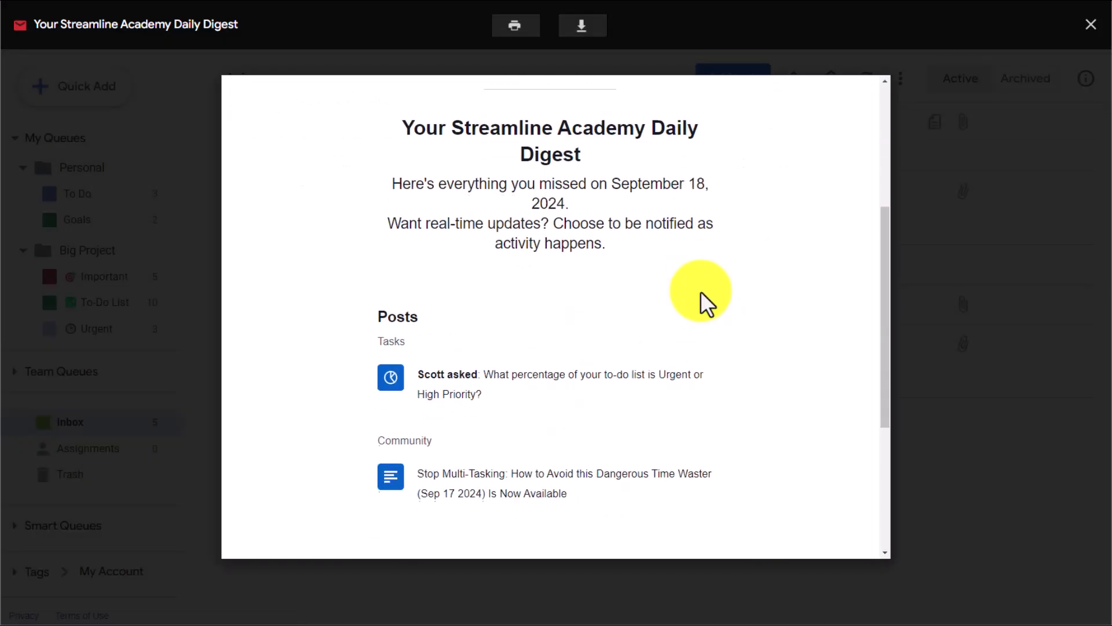
scroll(701, 291, "up", 5)
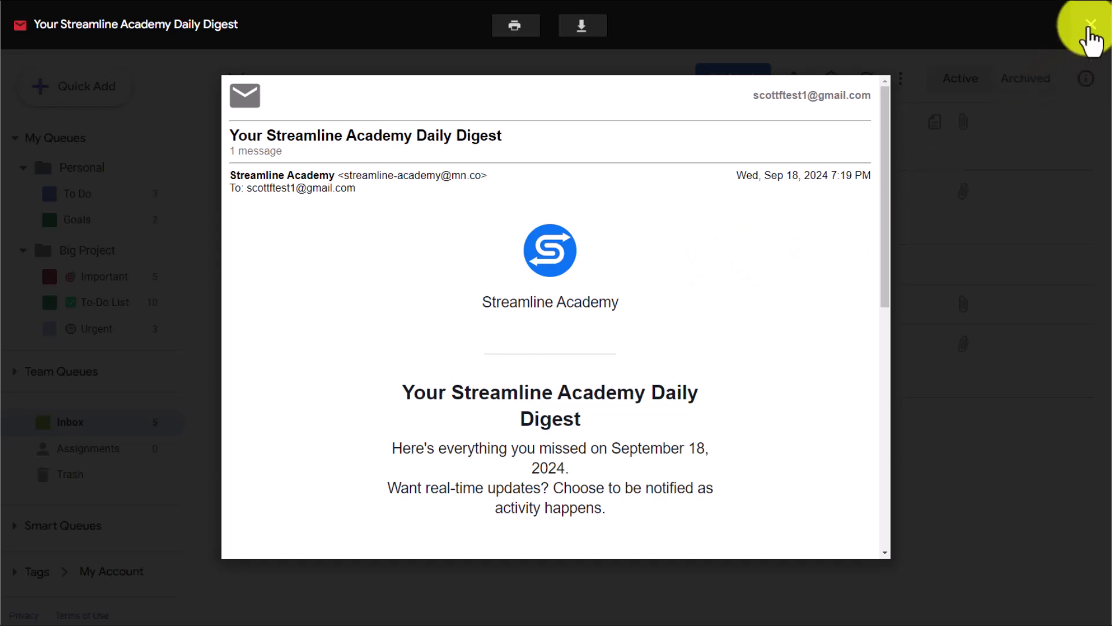
left_click(1090, 24)
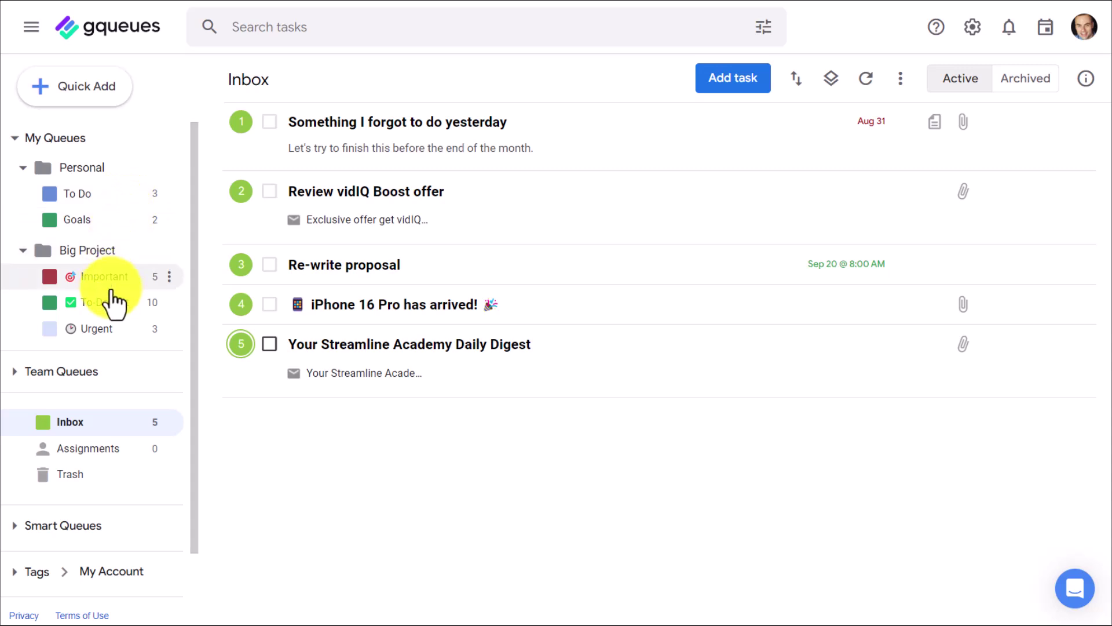
- Move the Daily Digest and iPhone 16 Pro tasks to To Do and the vidIQ Boost offer to Urgent
left_click_drag(243, 345, 102, 188)
left_click_drag(231, 198, 119, 325)
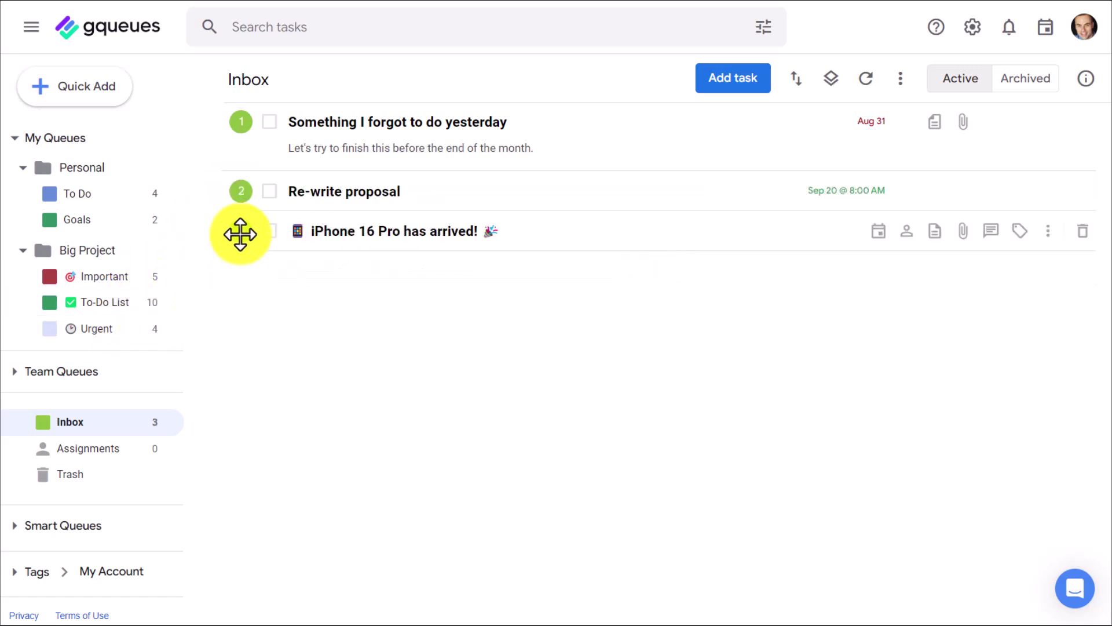
left_click_drag(238, 232, 120, 200)
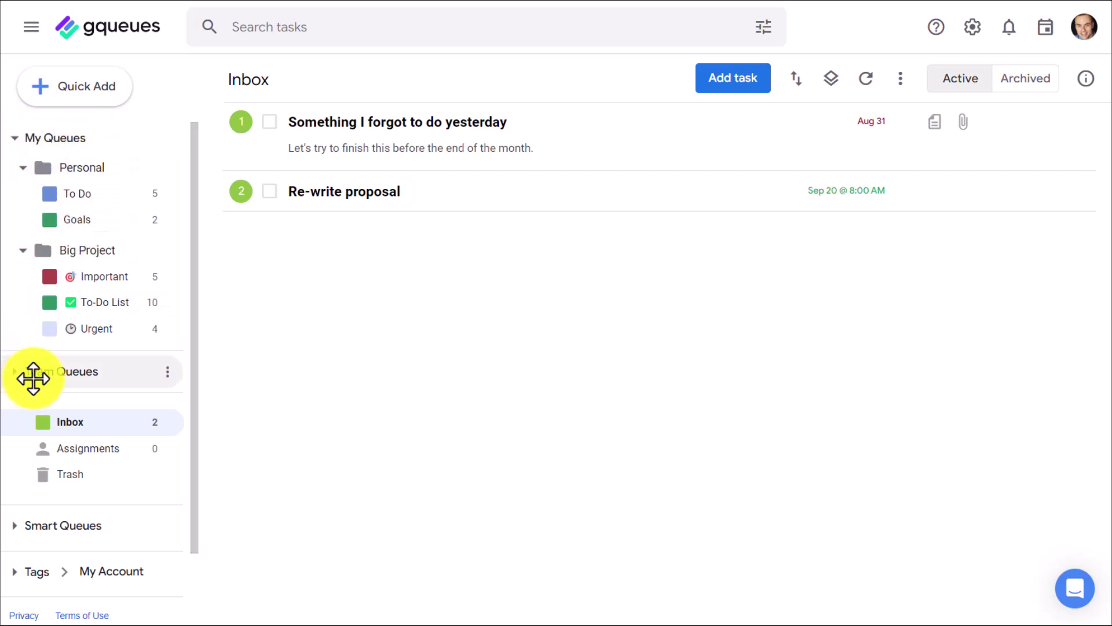
- Expand Team Queues and open the Content Creation team's settings
left_click(14, 374)
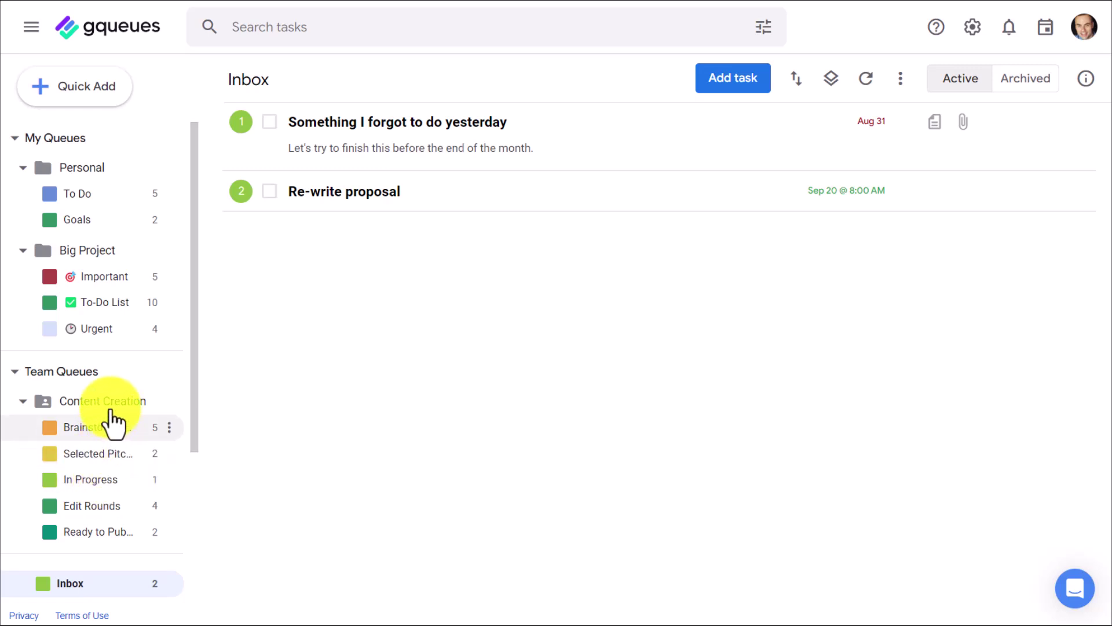
left_click(171, 403)
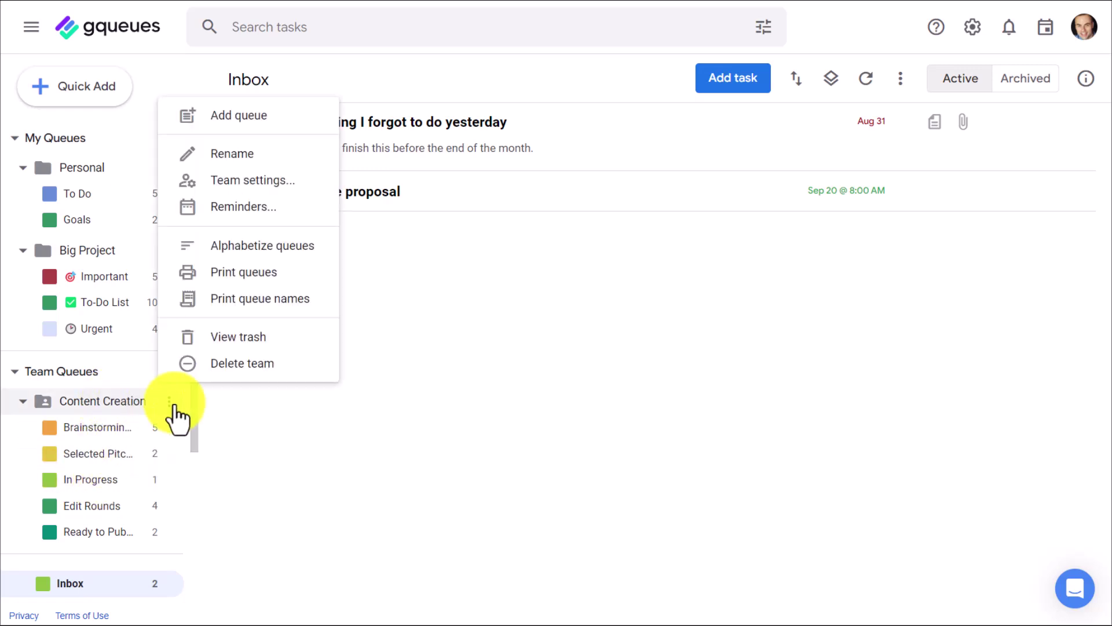
left_click(246, 182)
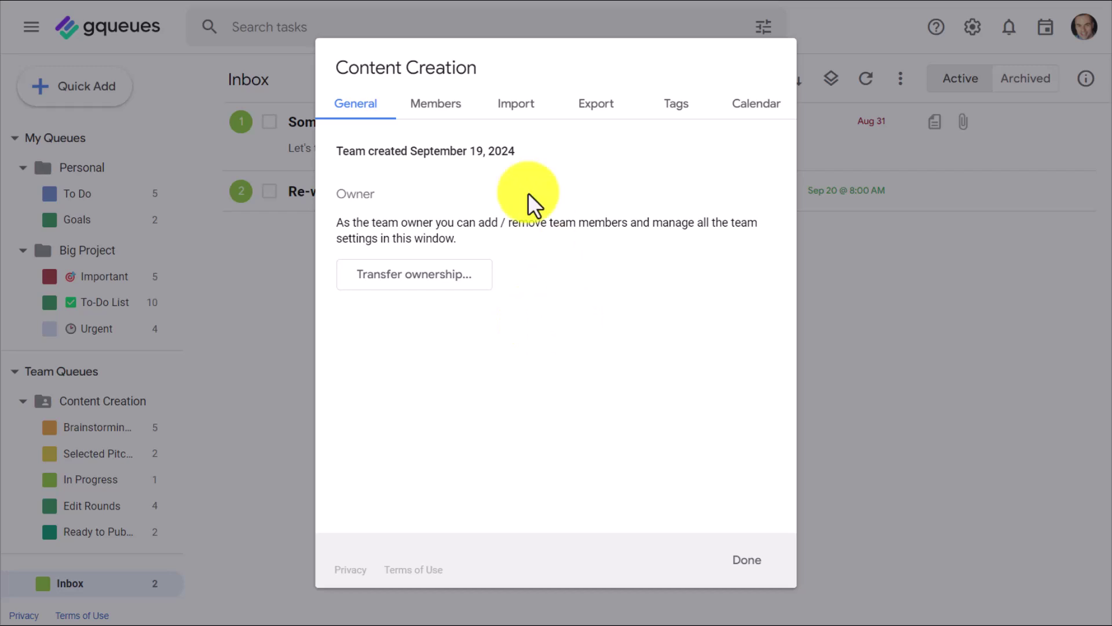
- Review the team's Members roles, Import, Export and Tags options, then close the settings
left_click(438, 104)
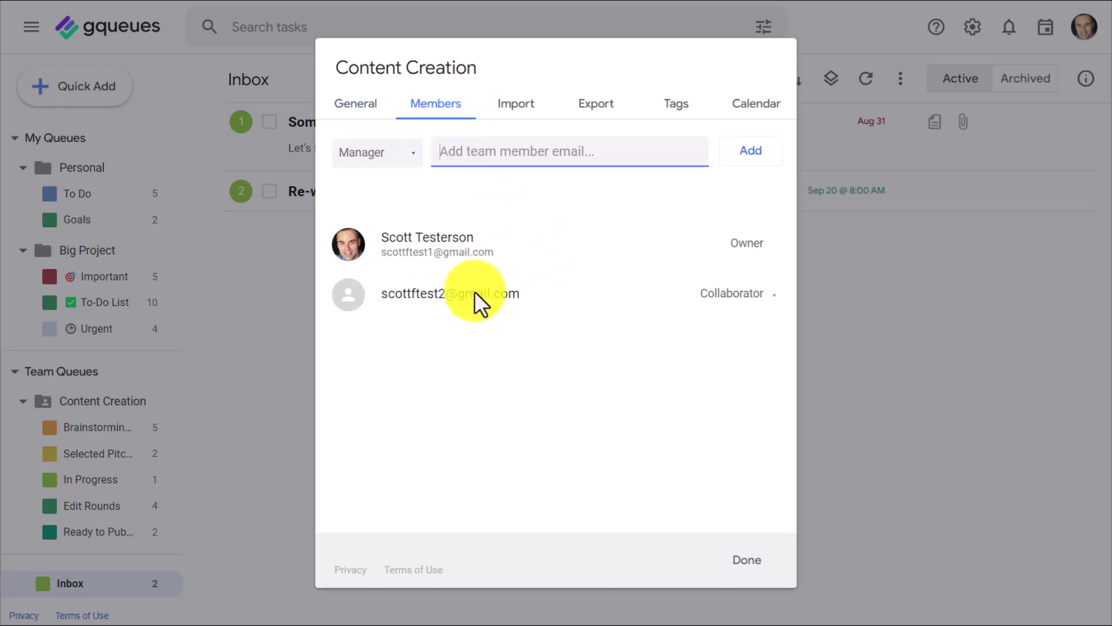
left_click(751, 298)
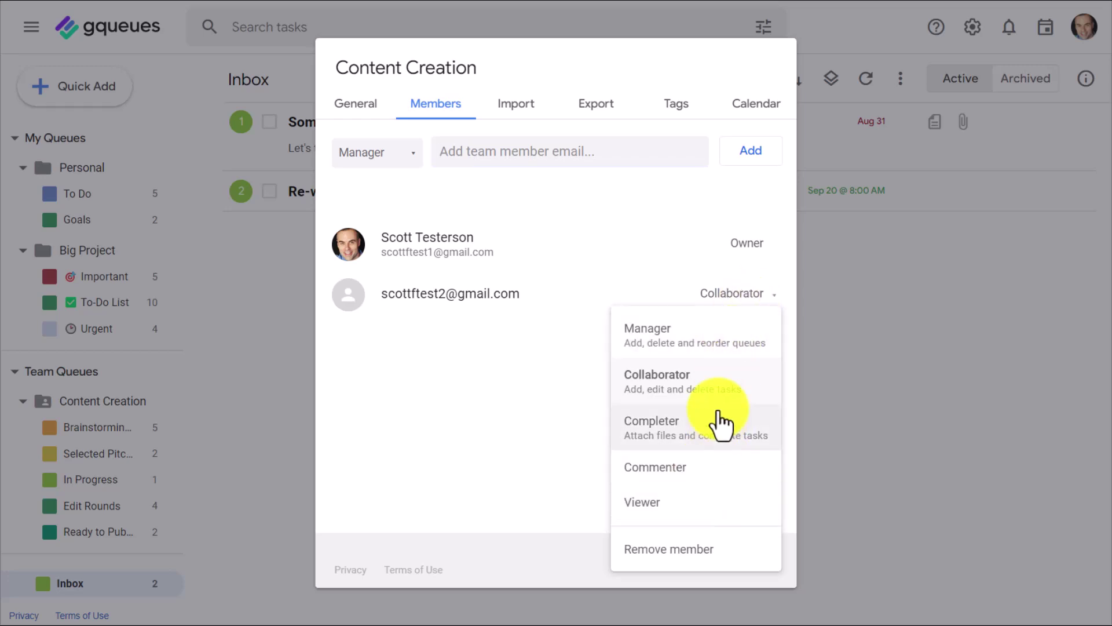
left_click(523, 411)
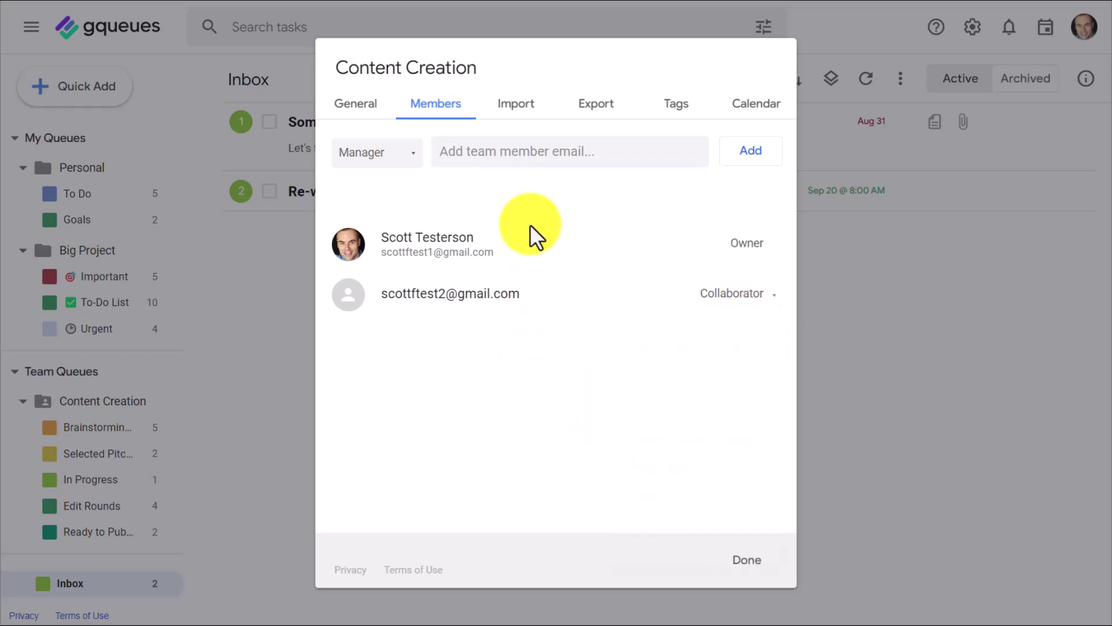
left_click(522, 105)
left_click(588, 113)
left_click(672, 110)
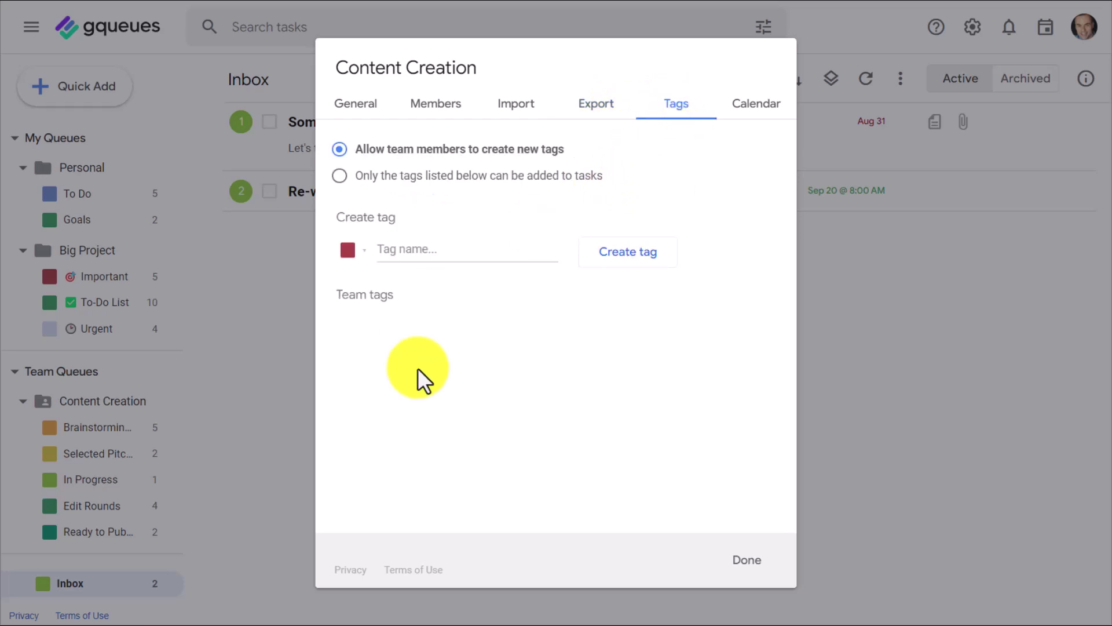
left_click(749, 571)
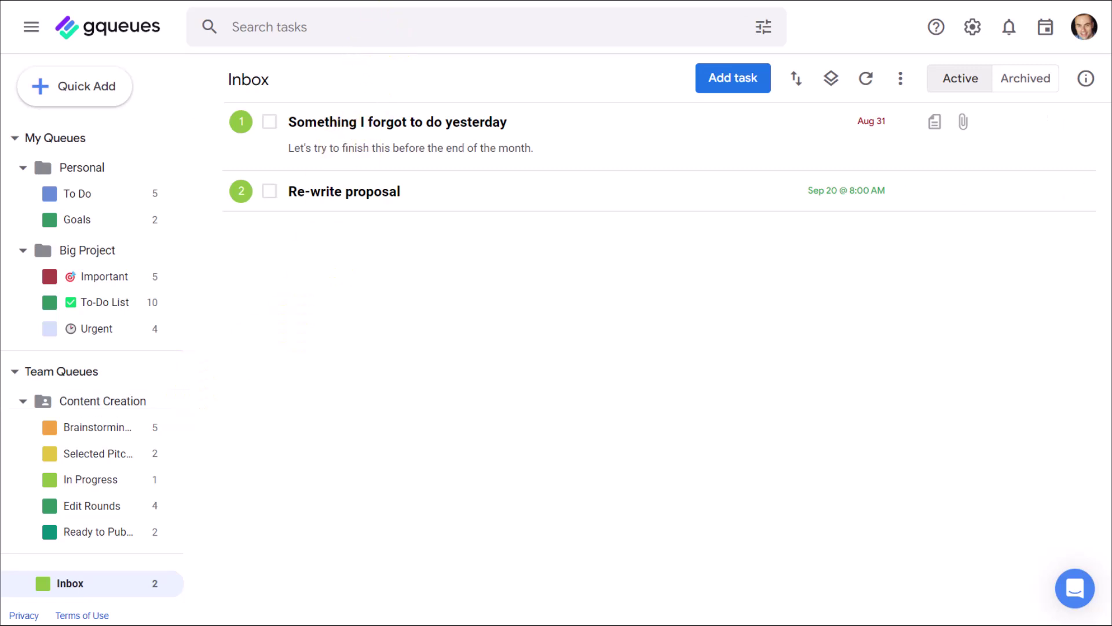
key("ctrl+Tab")
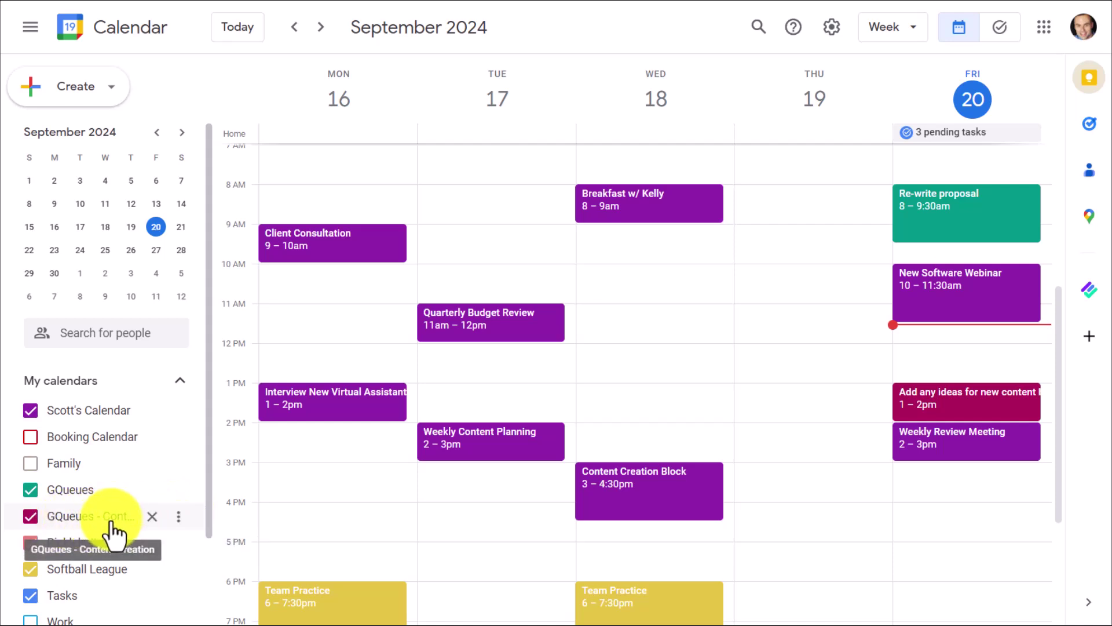
left_click(179, 515)
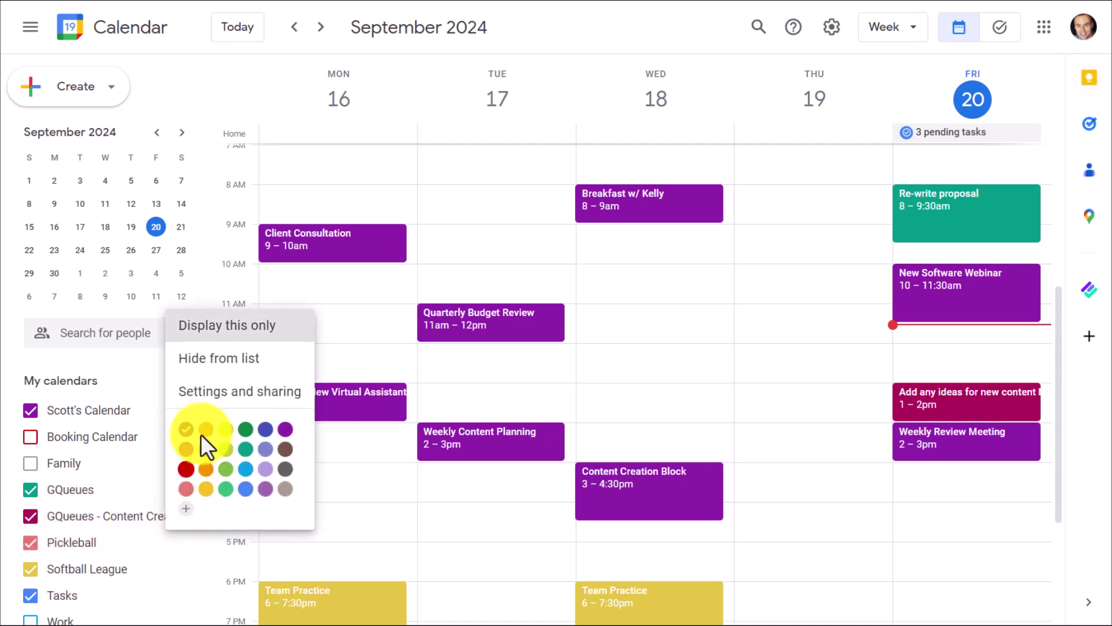
left_click(216, 392)
scroll(846, 362, "down", 10)
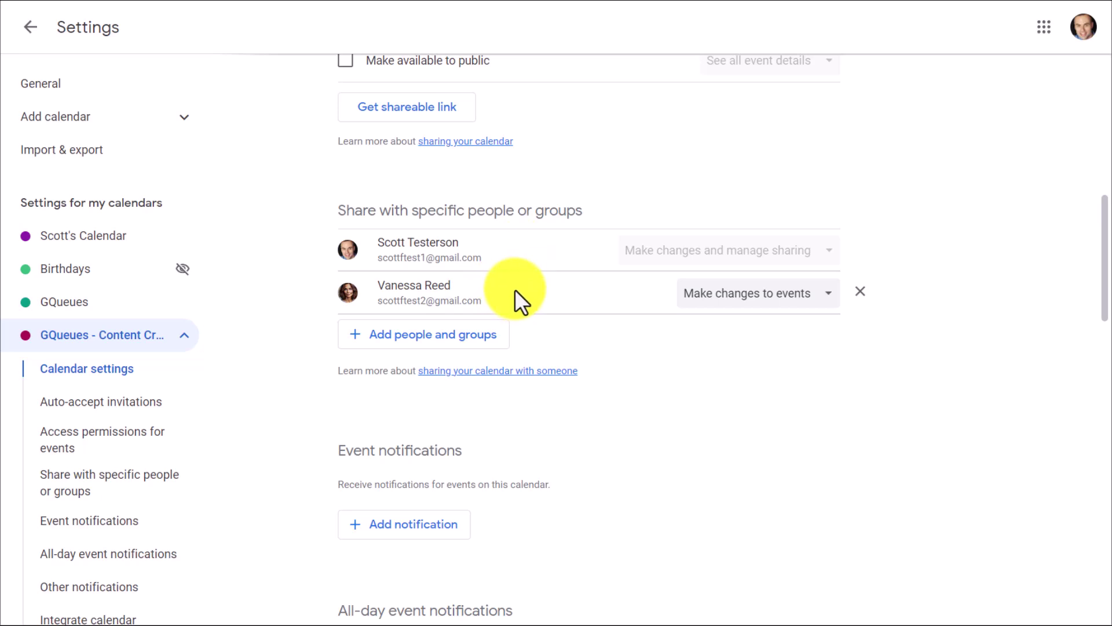
left_click(277, 1)
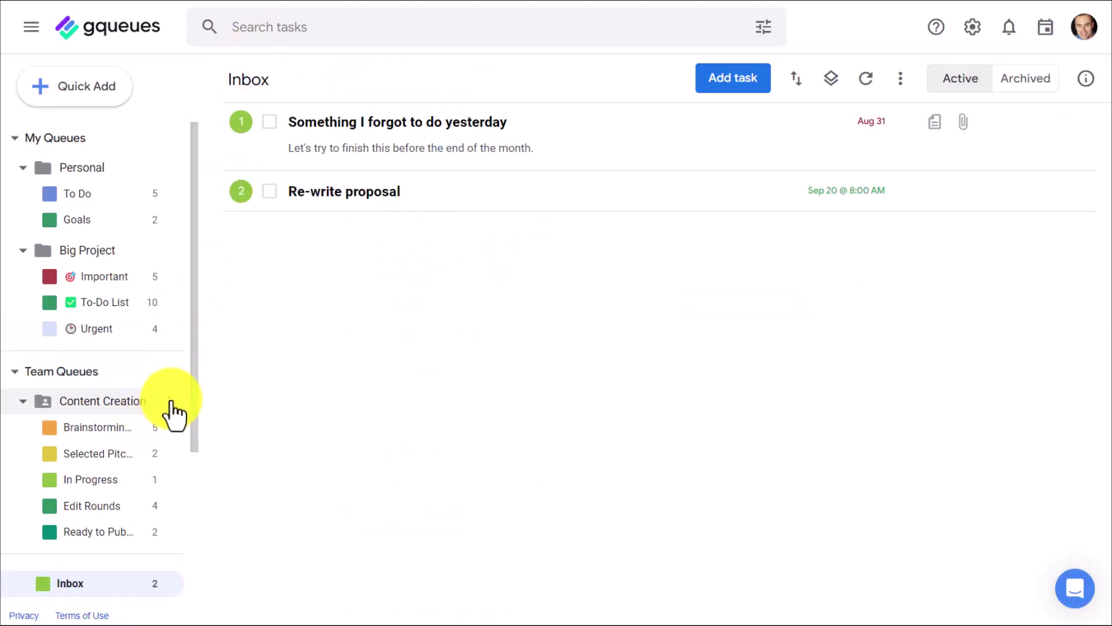
key("ctrl+Tab")
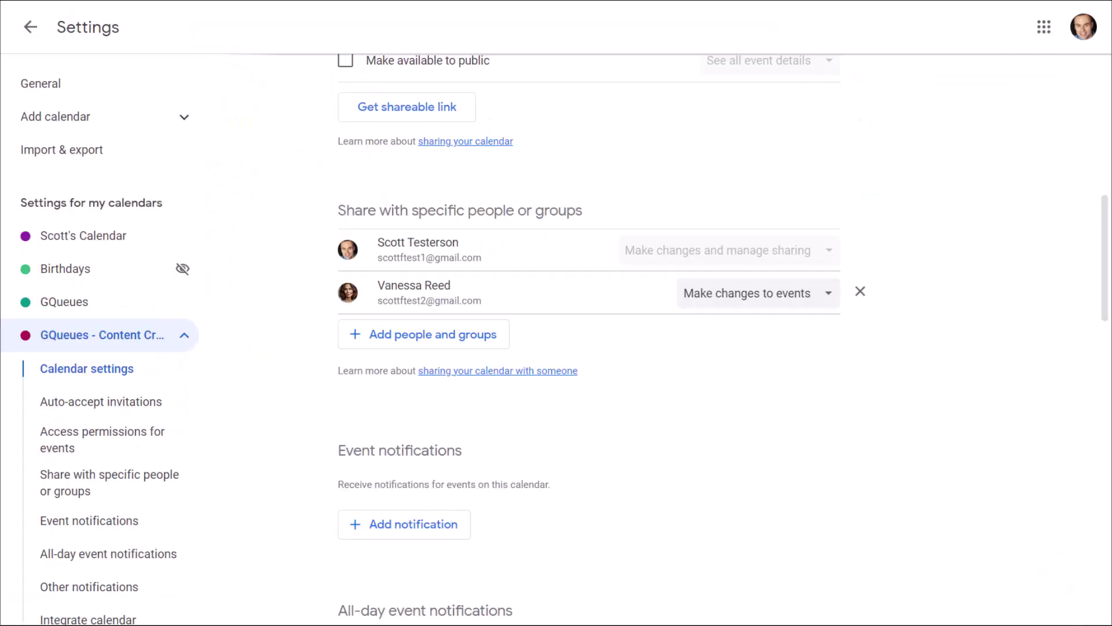
key("ctrl+Tab")
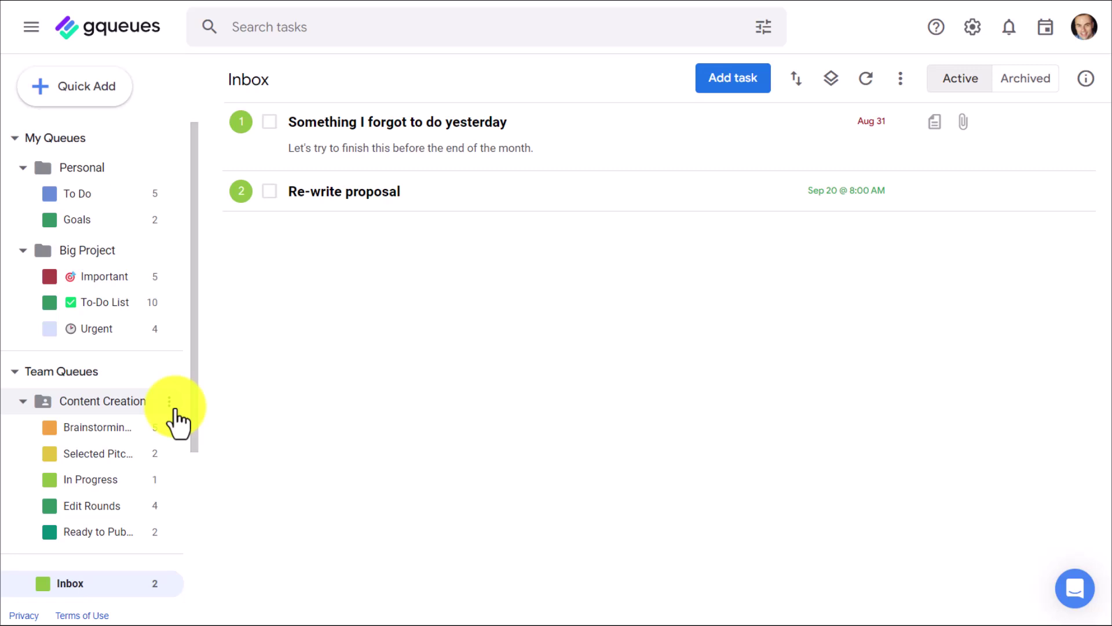
- Open the Edit Rounds queue under Content Creation and bring up assignment for its second task
left_click(91, 505)
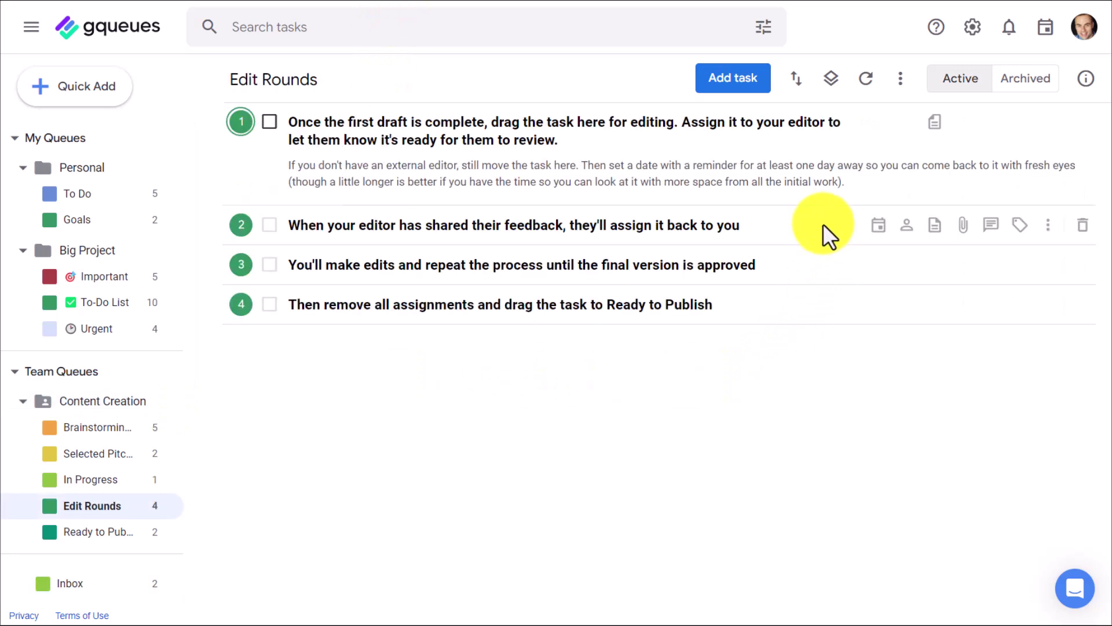
left_click(908, 236)
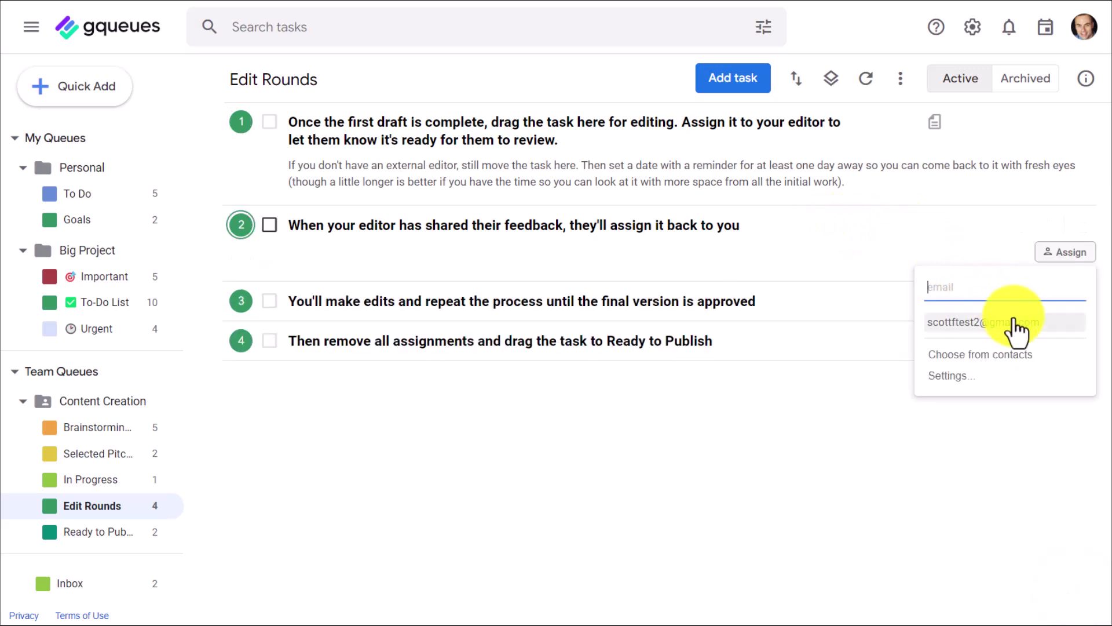